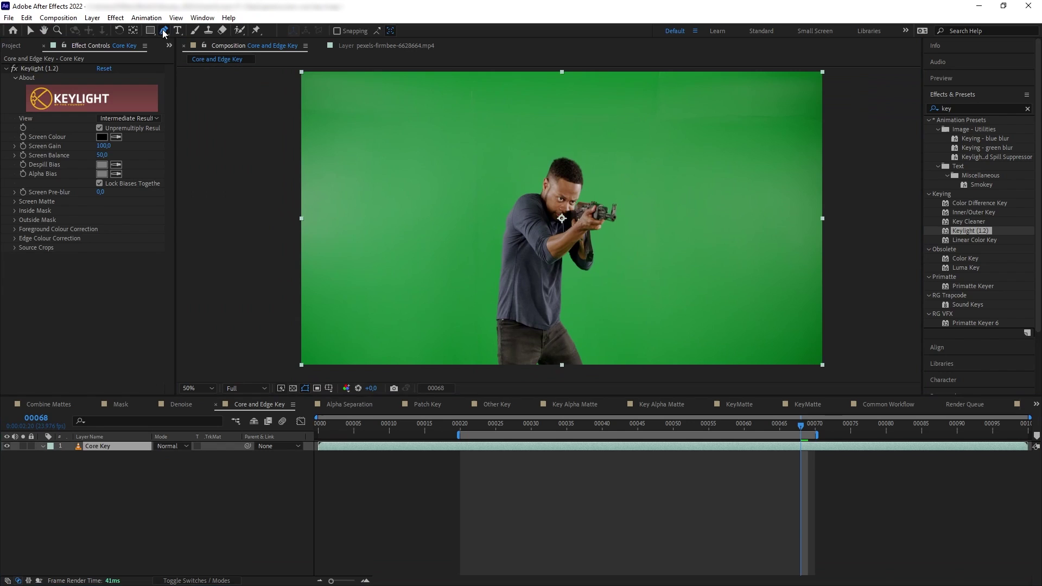
# Draw a rough Pen-tool mask around the gunman.
pyautogui.click(164, 31)
pyautogui.click(483, 374)
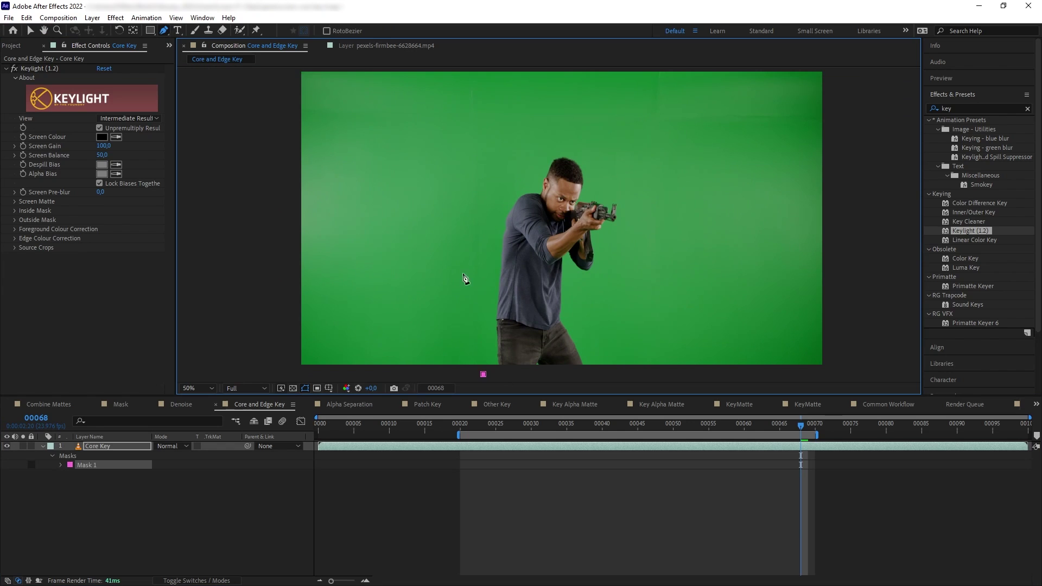
pyautogui.click(482, 374)
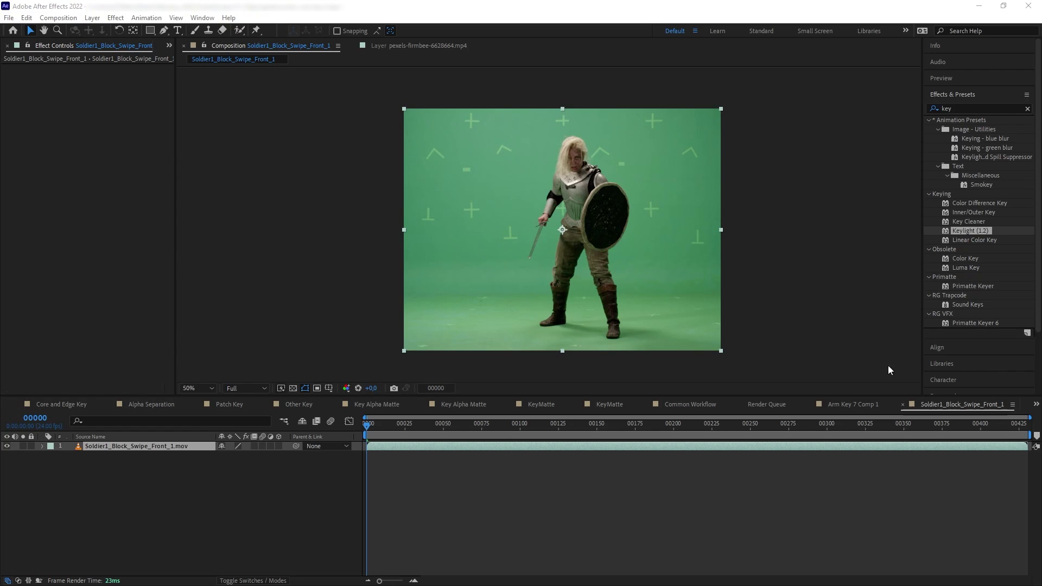
# Apply Keylight to the soldier footage, view its Alpha channel, and expand Screen Matte settings.
pyautogui.moveTo(983, 231); pyautogui.dragTo(117, 447)
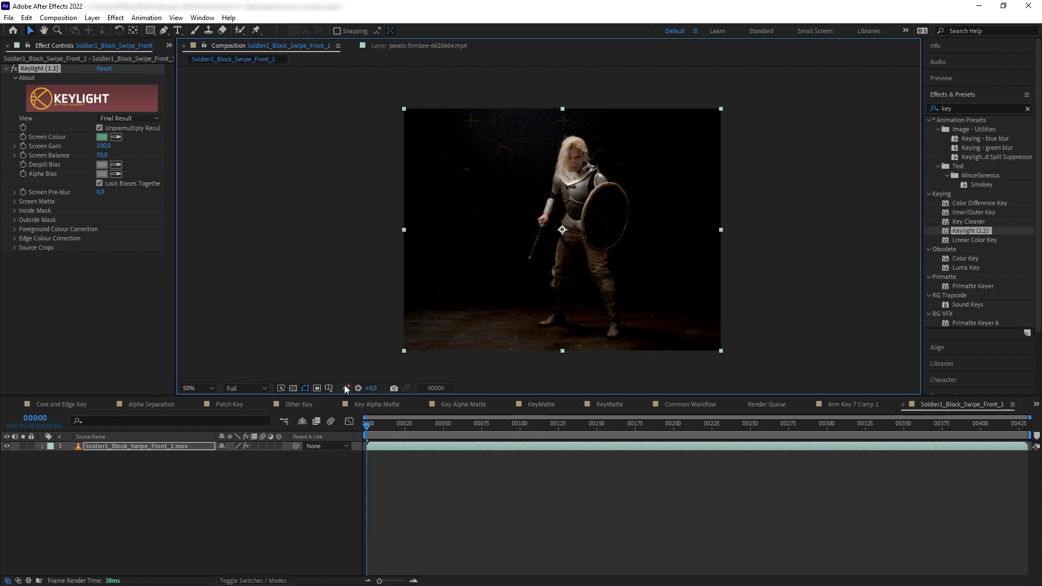
pyautogui.click(346, 387)
pyautogui.click(367, 452)
pyautogui.scroll(2, 579, 282)
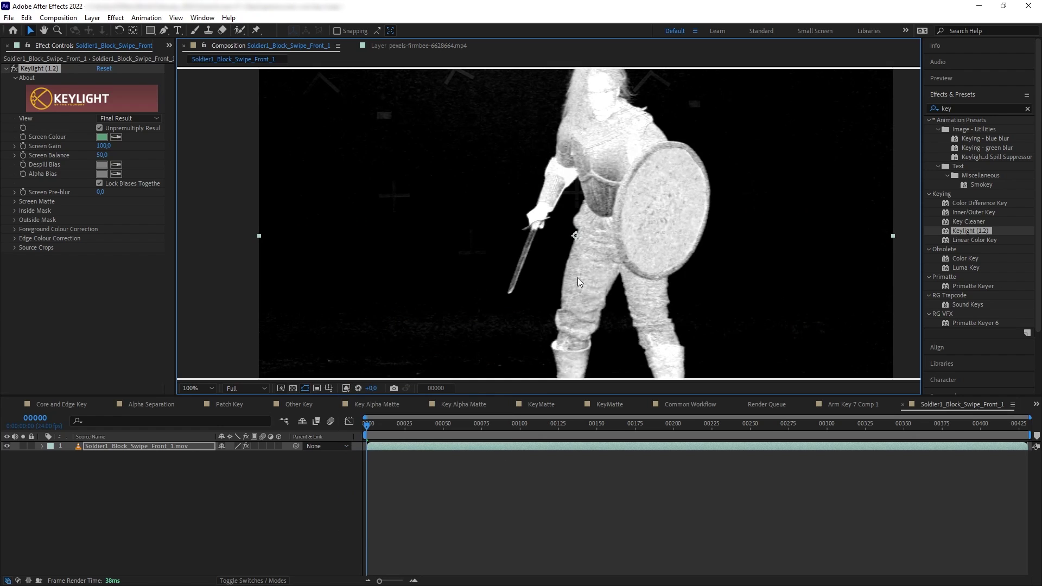
pyautogui.click(15, 201)
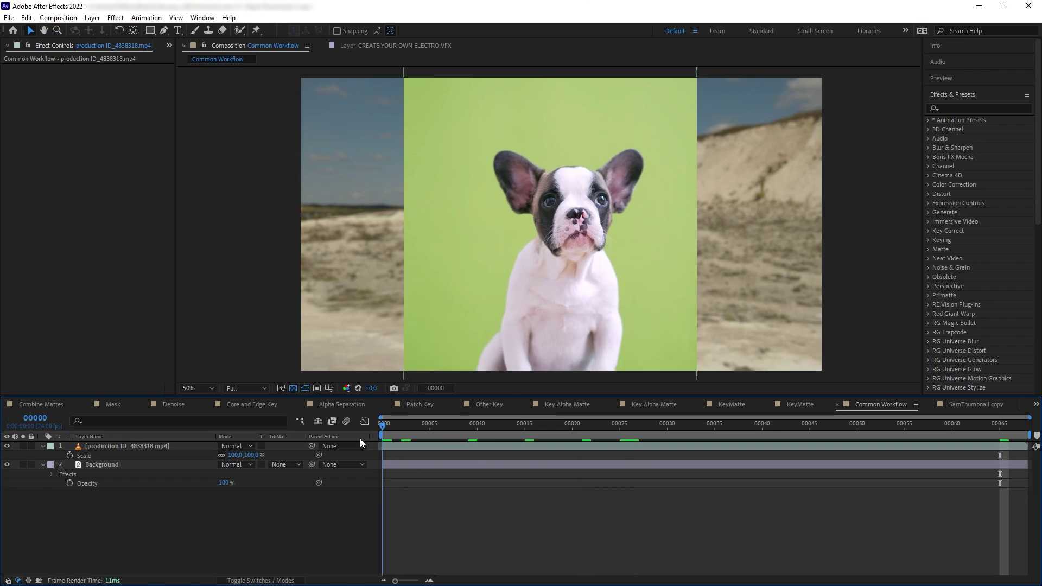
# At frame 67, apply Remove Grain to the puppy clip and build a noise profile.
pyautogui.moveTo(384, 423); pyautogui.dragTo(1018, 423)
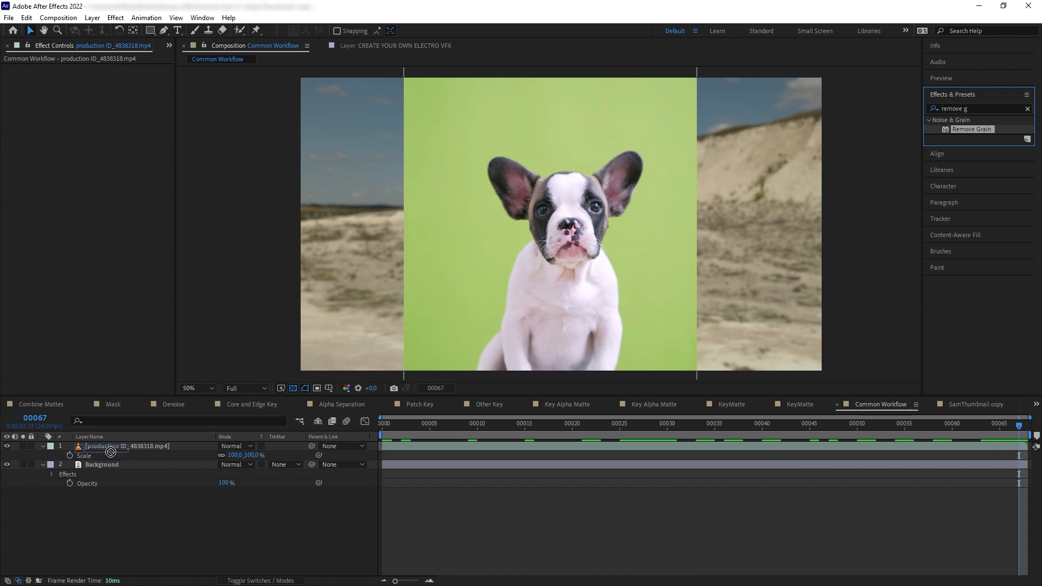
pyautogui.moveTo(961, 130); pyautogui.dragTo(117, 447)
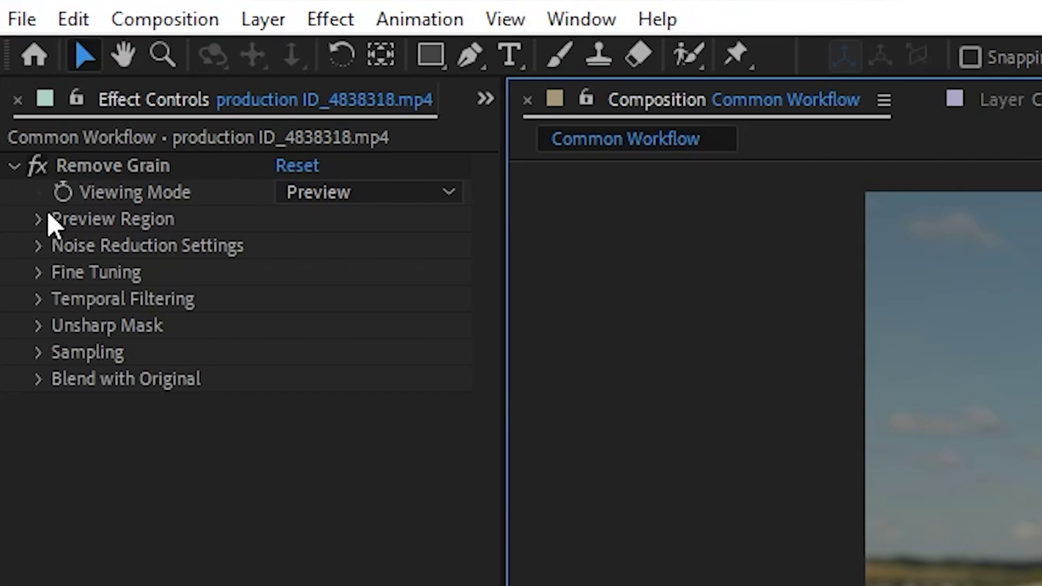
pyautogui.click(38, 219)
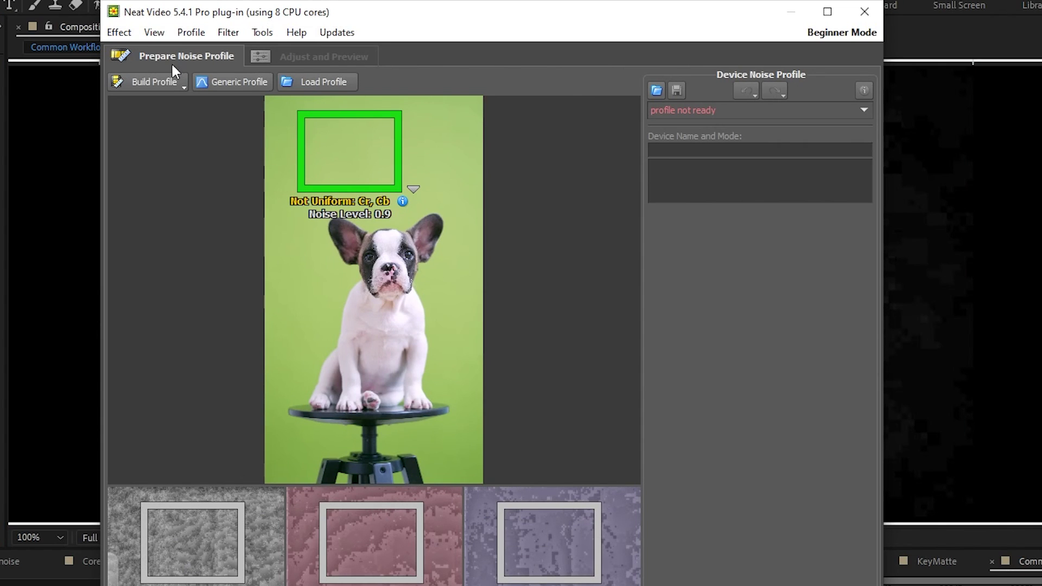
pyautogui.click(154, 82)
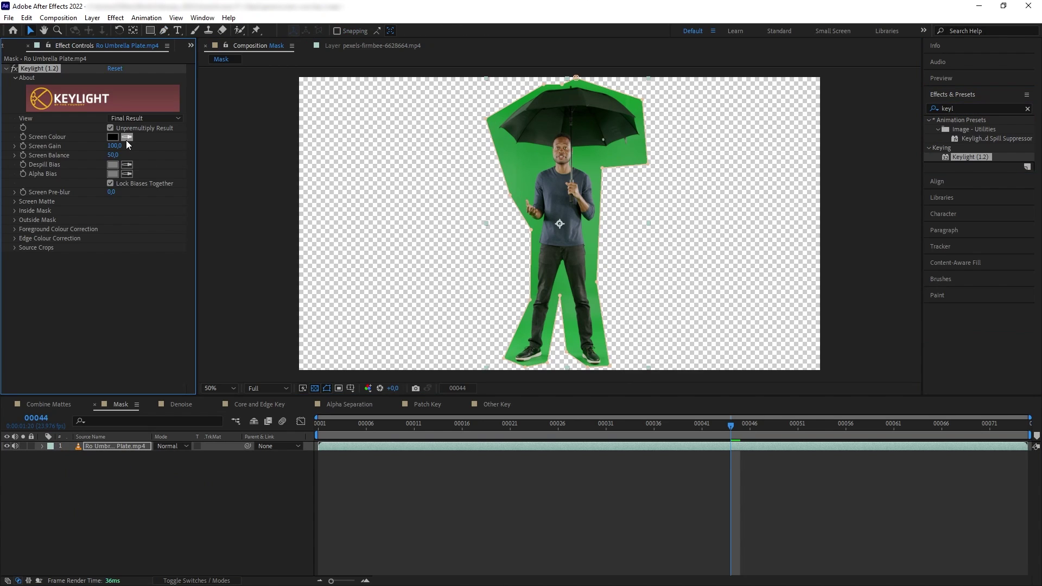
# Sample the green backdrop as Screen Colour and view the umbrella key's Alpha matte.
pyautogui.click(531, 160)
pyautogui.click(379, 387)
pyautogui.click(386, 454)
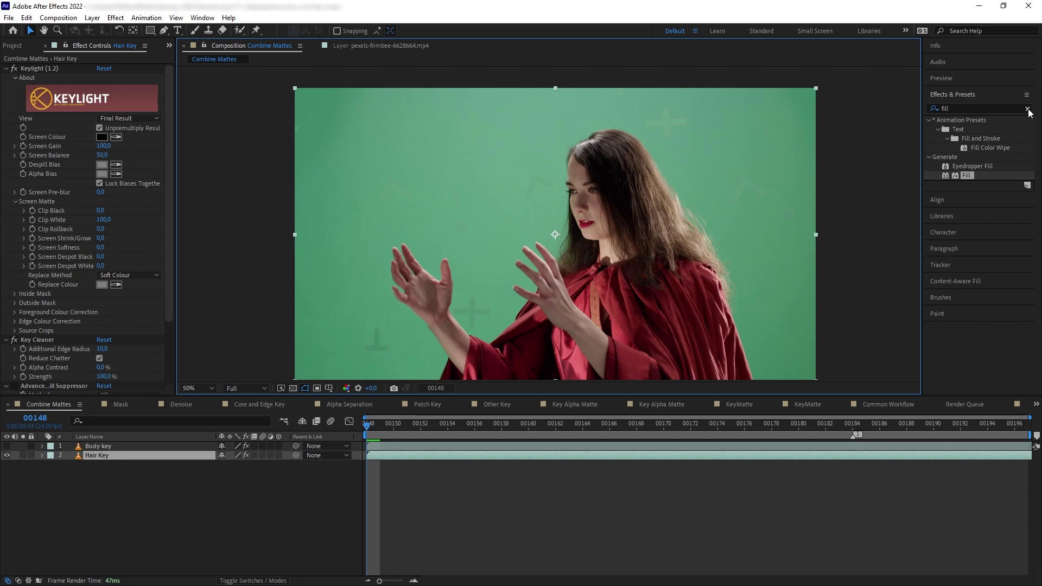
# Clear the effects search and pan around the sorceress's head, hands and torso.
pyautogui.click(1028, 112)
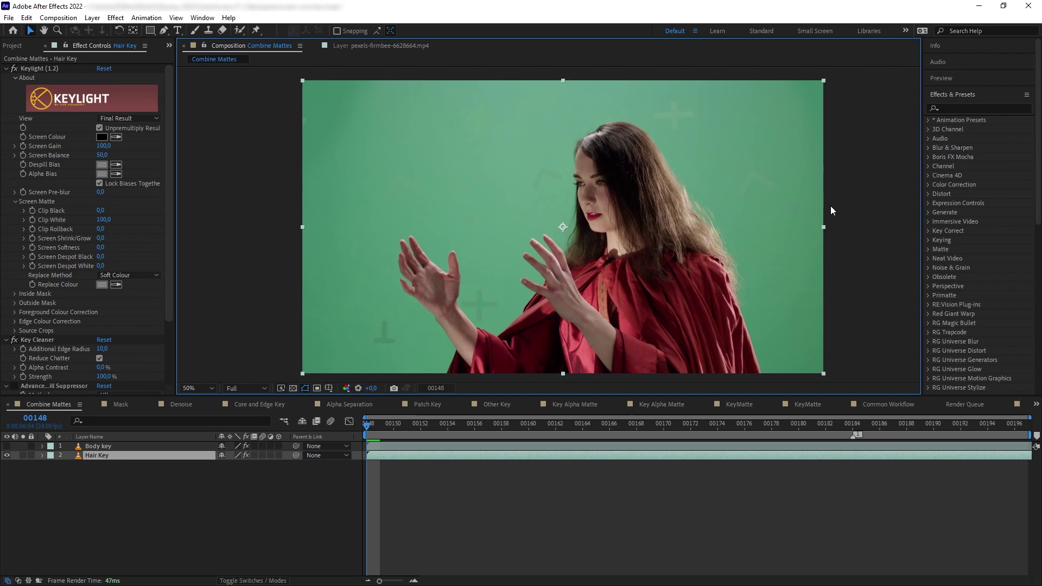
pyautogui.scroll(1, 834, 214)
pyautogui.moveTo(833, 214); pyautogui.dragTo(718, 285)
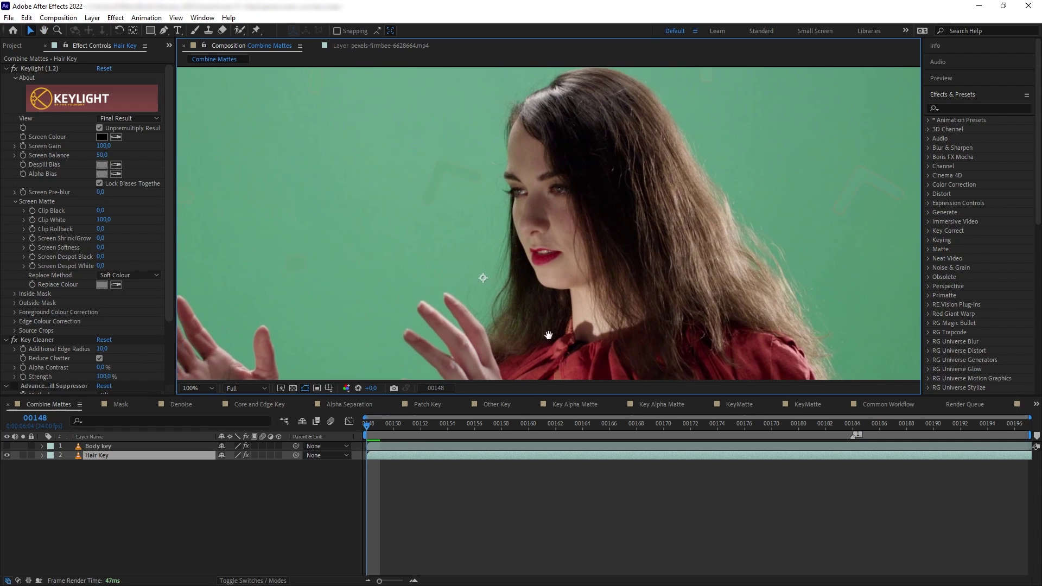
pyautogui.moveTo(562, 297); pyautogui.dragTo(715, 184)
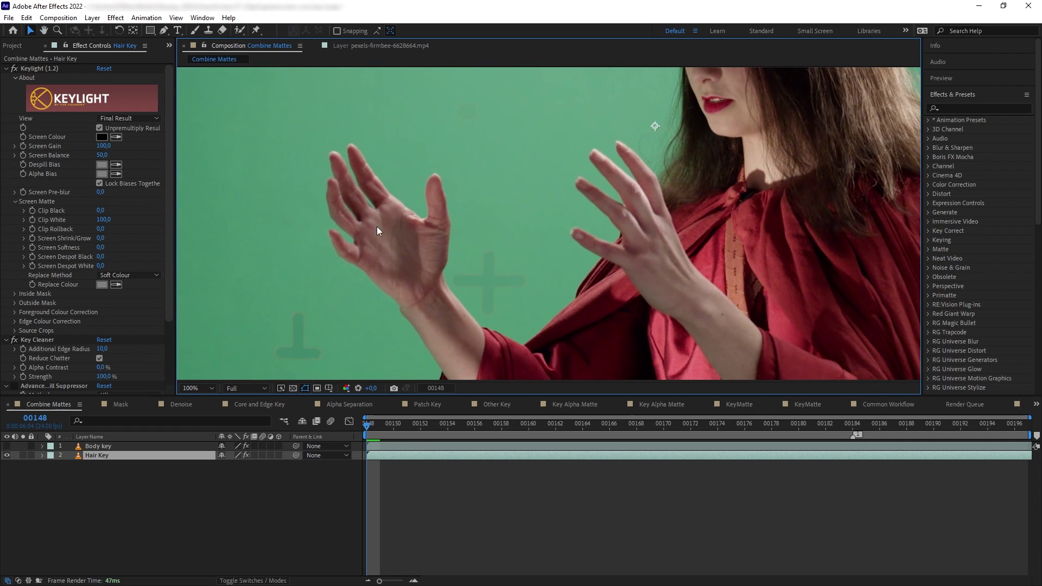
pyautogui.moveTo(767, 258); pyautogui.dragTo(581, 387)
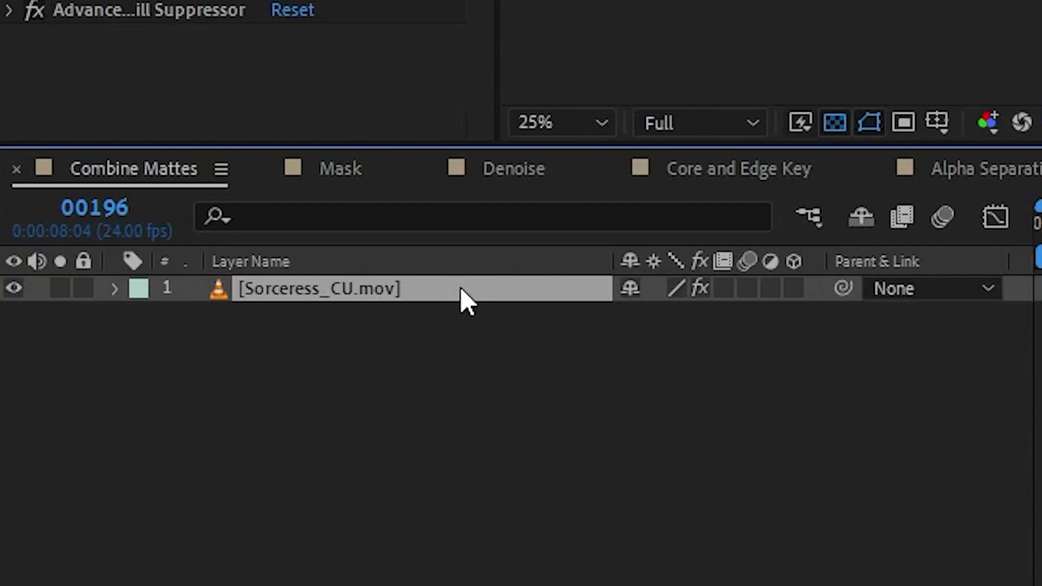
# Duplicate the sorceress layer and name the two copies Hair Key and Body Key.
pyautogui.hotkey('ctrl', 'd')
pyautogui.press('Return')
pyautogui.write('Hair Key')
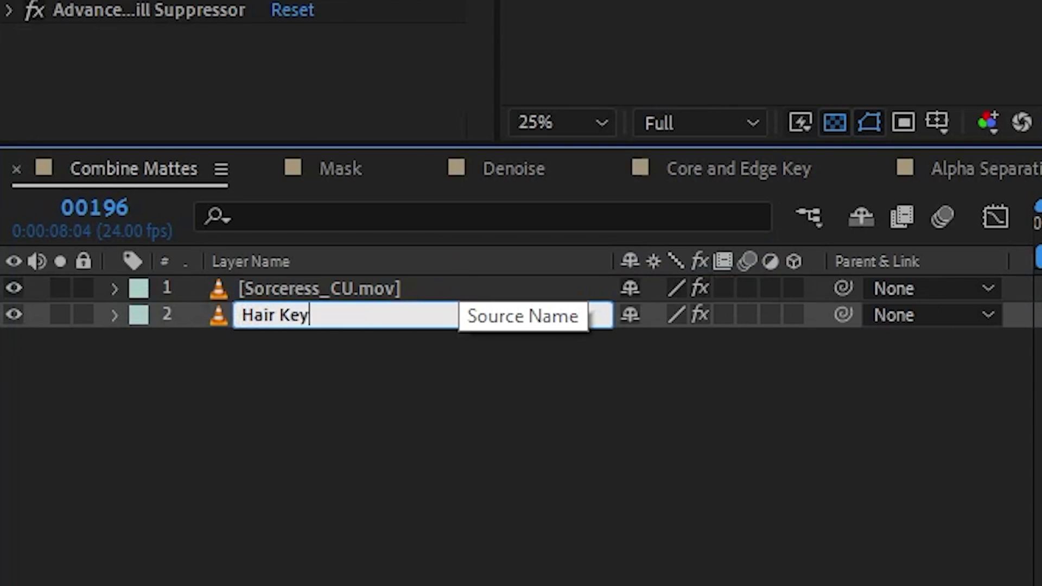
pyautogui.press('Return')
pyautogui.rightClick(318, 288)
pyautogui.click(419, 243)
pyautogui.write('Body Key')
pyautogui.press('Return')
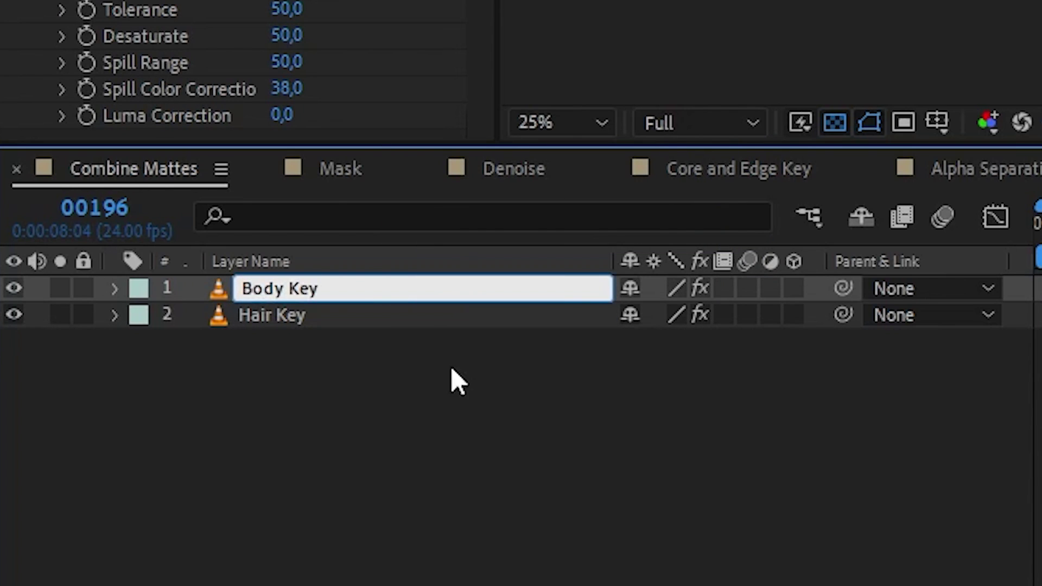
# Adjust the matte's Clip White and toggle solo to compare the Body Key and Hair Key layers.
pyautogui.moveTo(93, 221); pyautogui.dragTo(105, 220)
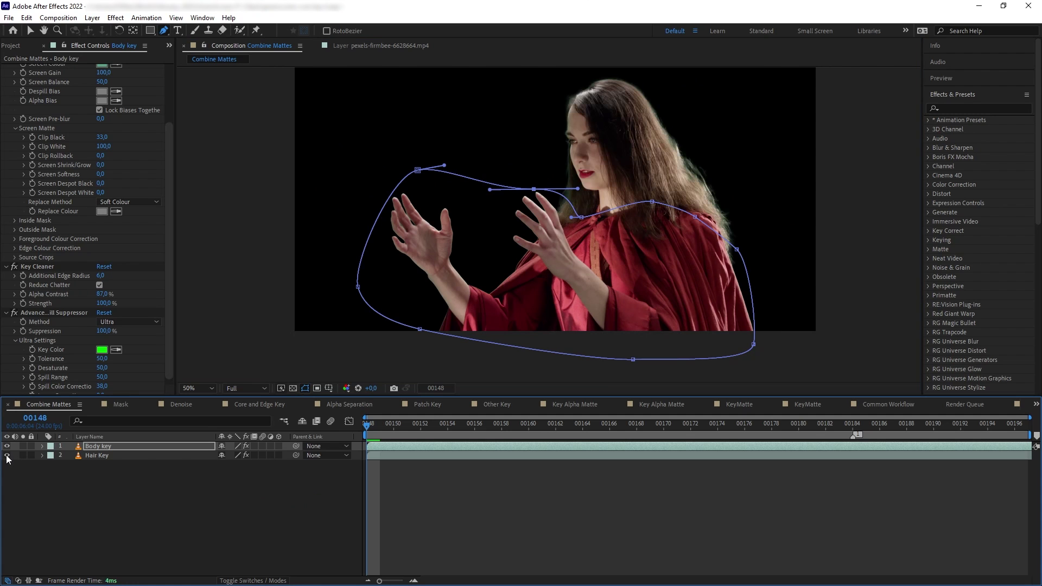
pyautogui.click(94, 455)
pyautogui.click(23, 455)
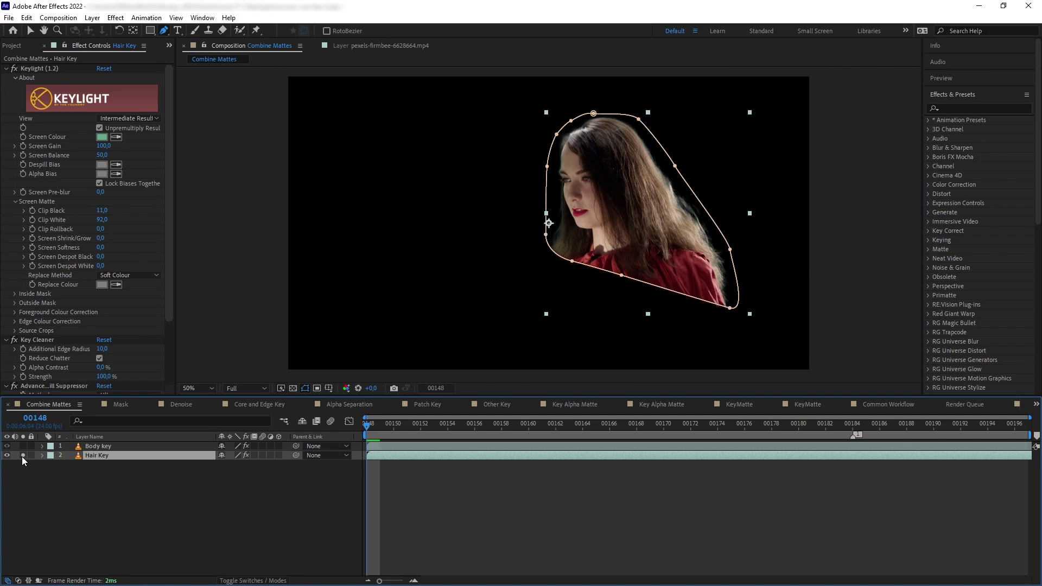
pyautogui.click(23, 445)
pyautogui.click(22, 460)
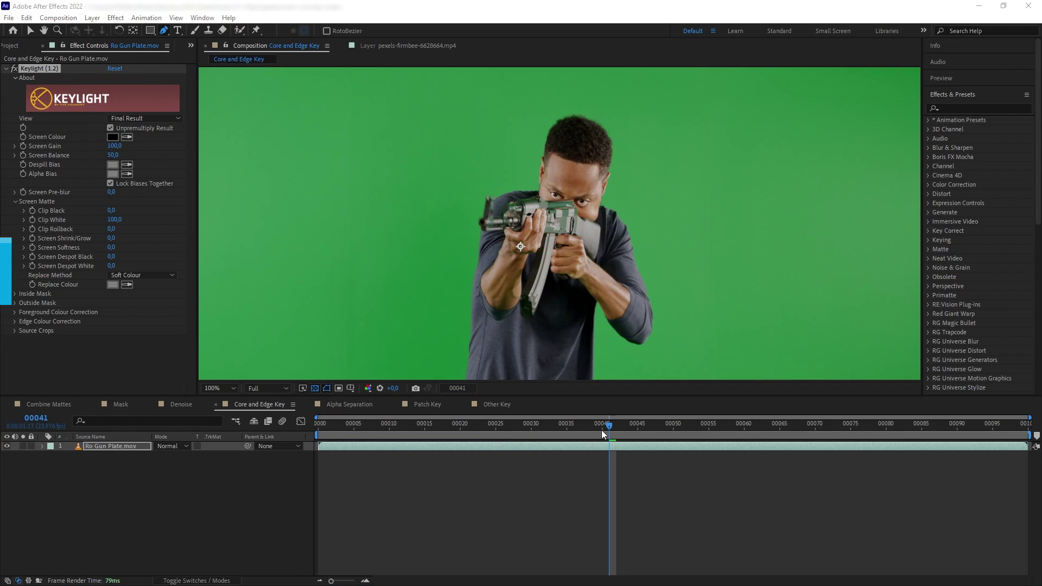
# On Core Key, lower Clip White, raise Clip Black and slightly shrink the matte edges.
pyautogui.moveTo(627, 430); pyautogui.dragTo(585, 426)
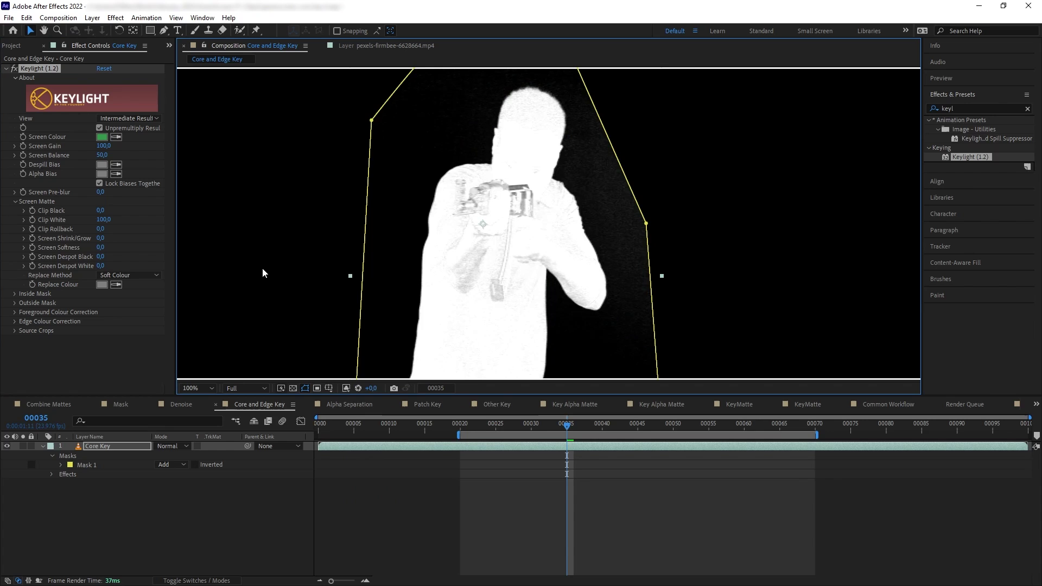
pyautogui.moveTo(102, 220); pyautogui.dragTo(71, 216)
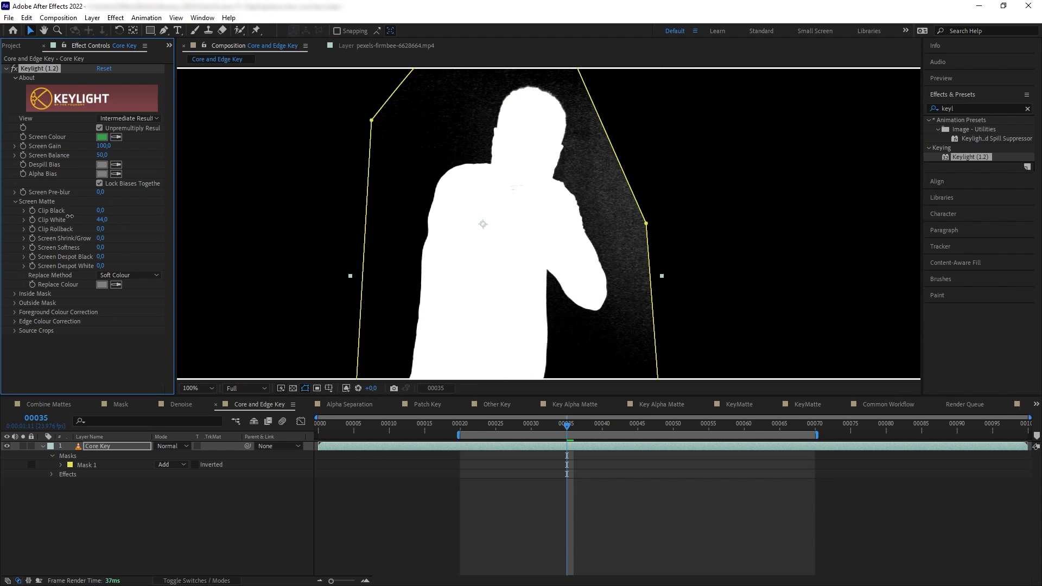
pyautogui.moveTo(95, 210); pyautogui.dragTo(110, 210)
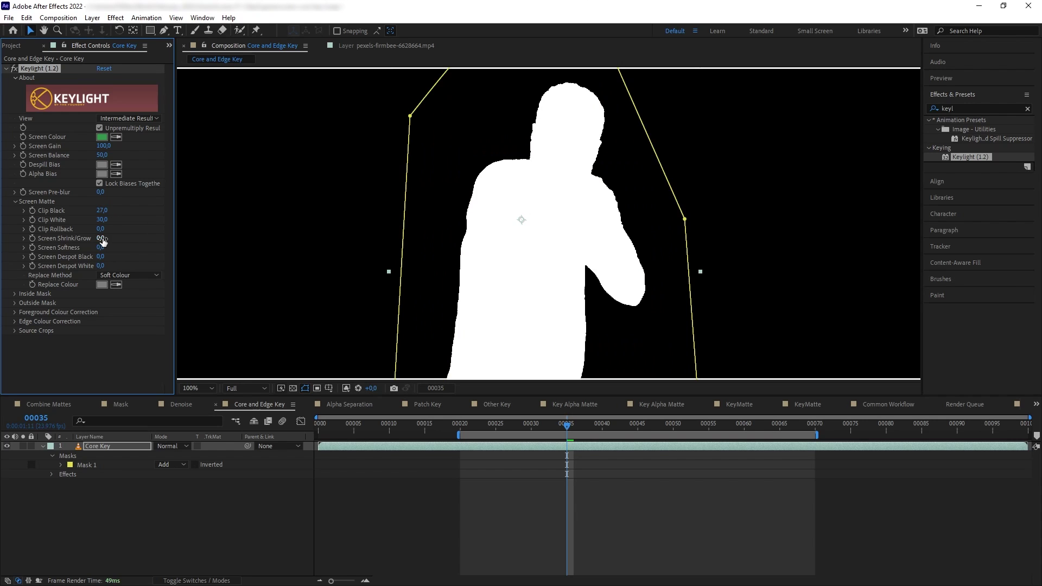
pyautogui.moveTo(103, 239); pyautogui.dragTo(75, 238)
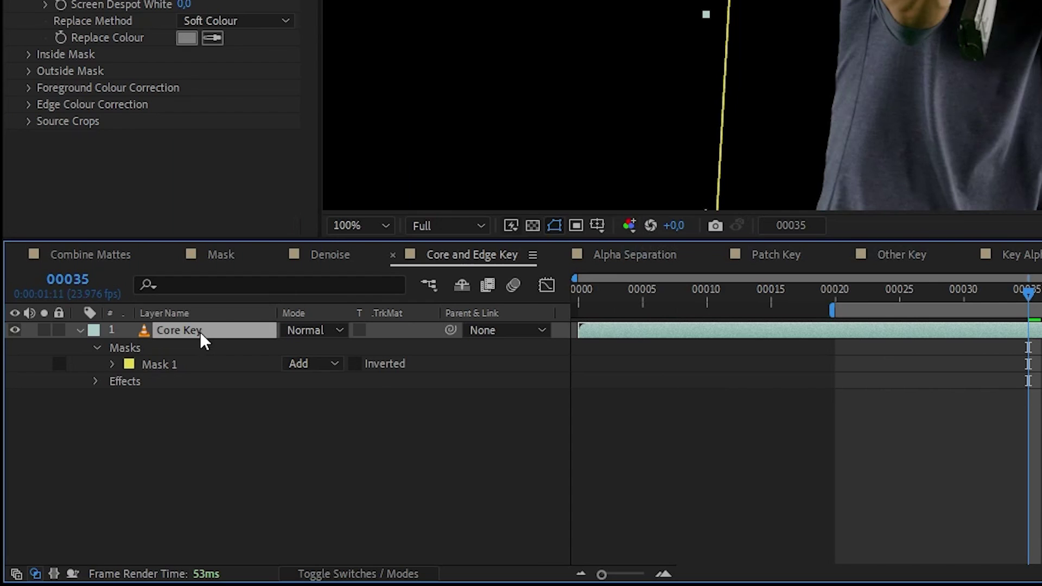
# Duplicate Core Key as an unshrunk Edge Key layer, then switch to Alpha Separation.
pyautogui.hotkey('ctrl', 'd')
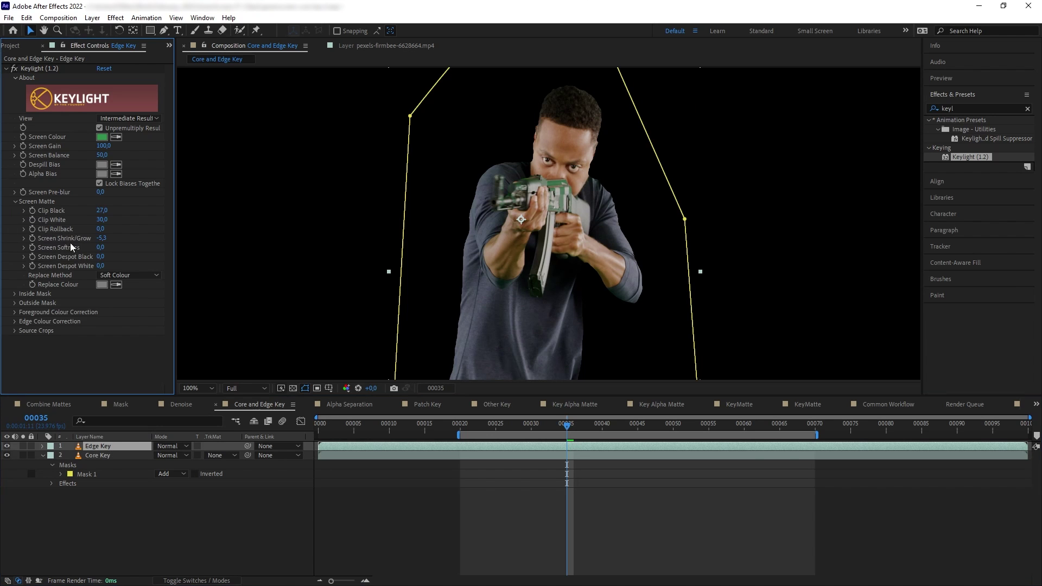
pyautogui.write('0')
pyautogui.press('Return')
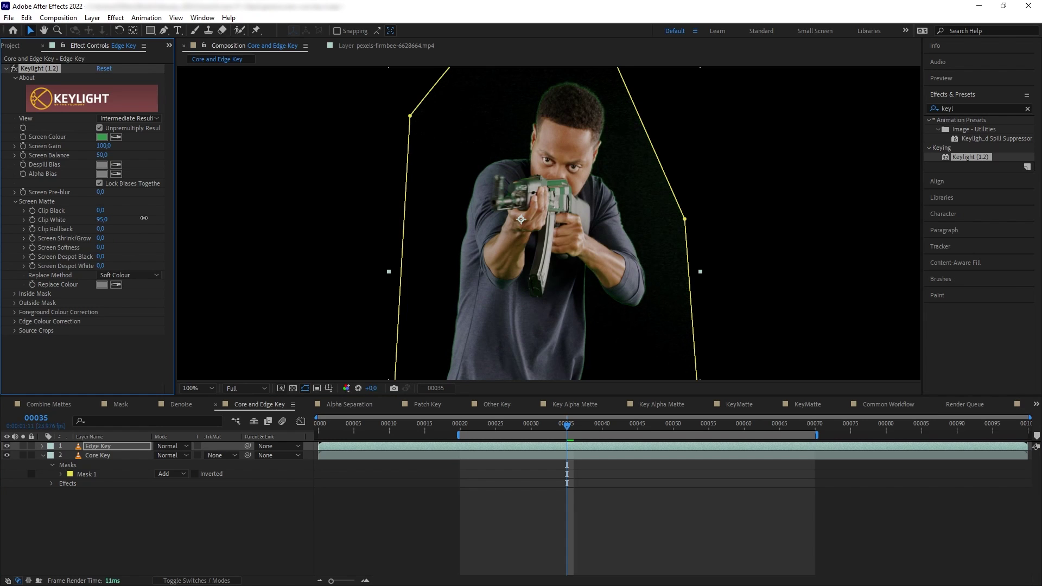
pyautogui.click(345, 388)
pyautogui.click(358, 431)
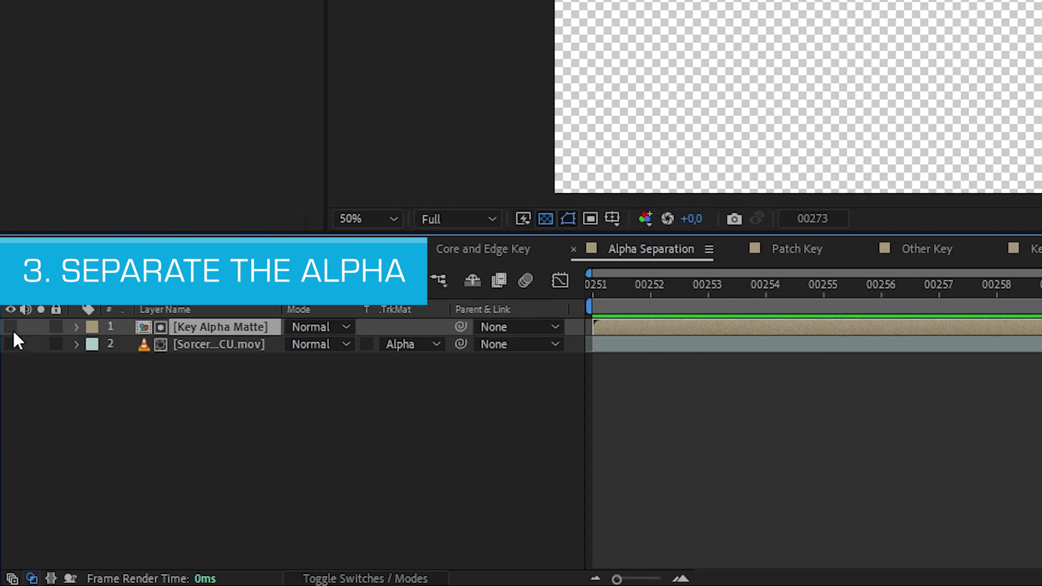
# Turn on the raw footage, view the composite alpha, and set its Key Alpha Matte track matte.
pyautogui.click(12, 329)
pyautogui.click(639, 236)
pyautogui.click(696, 335)
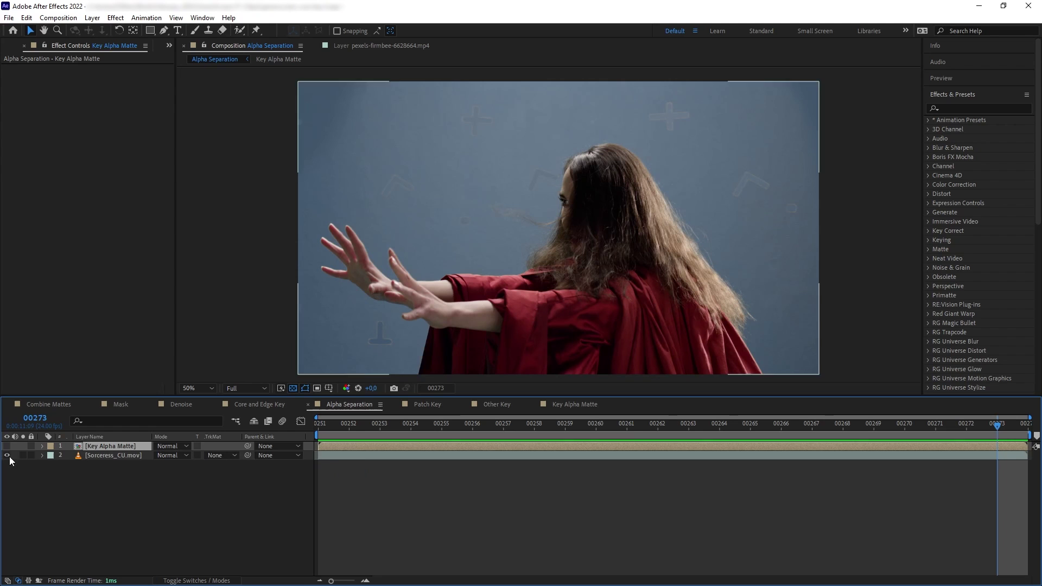
pyautogui.click(218, 454)
pyautogui.click(240, 489)
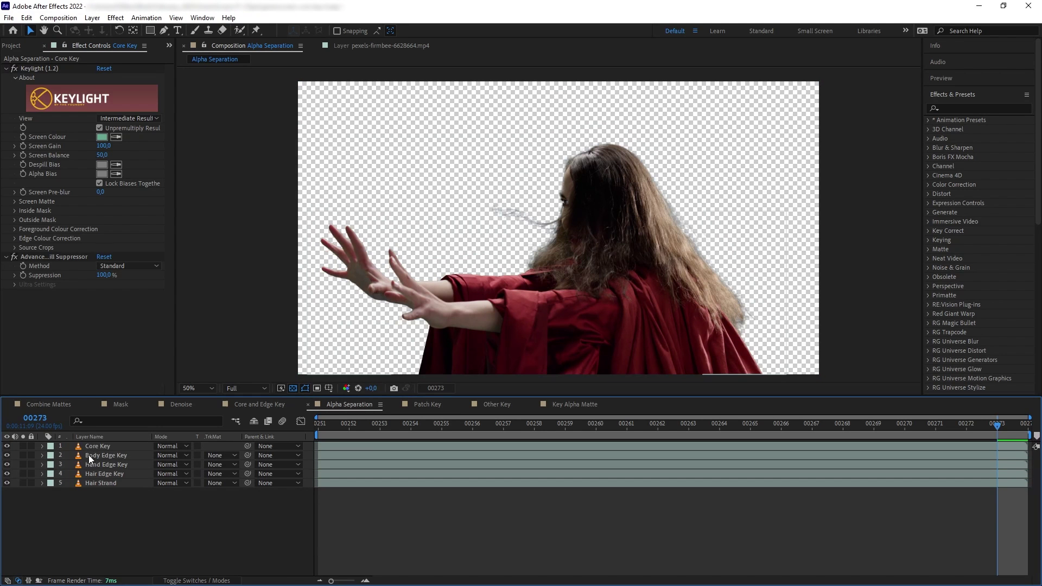
# Solo Core Key and switch the viewer between Alpha and RGB to check its matte.
pyautogui.click(98, 446)
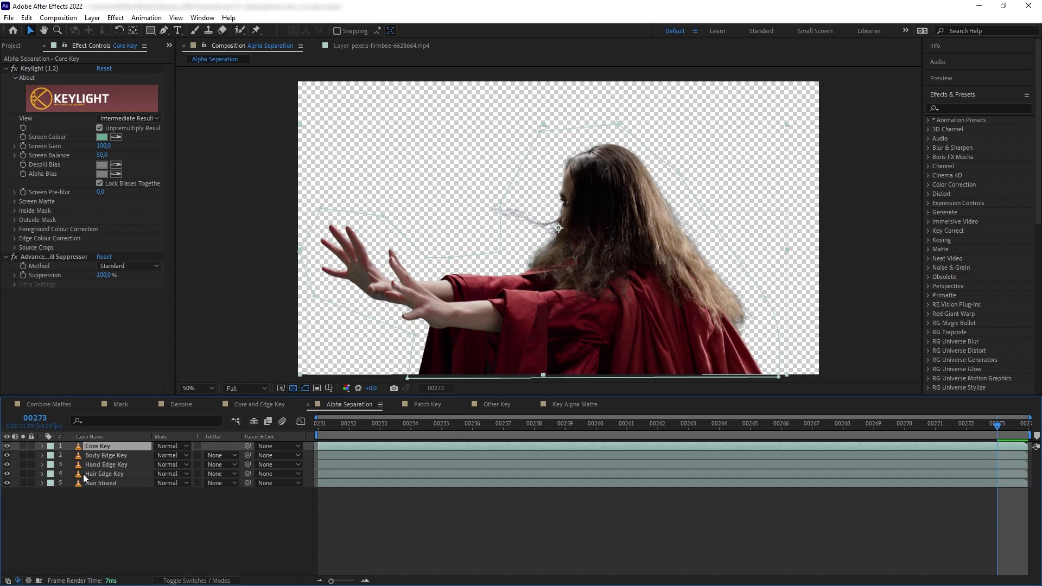
pyautogui.click(25, 447)
pyautogui.click(358, 388)
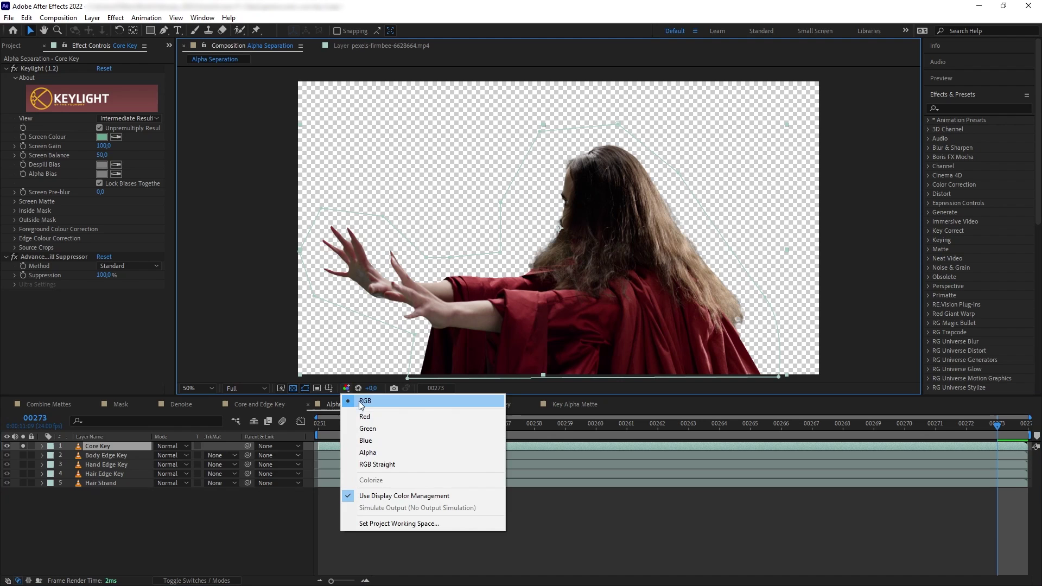
pyautogui.click(359, 388)
pyautogui.click(368, 453)
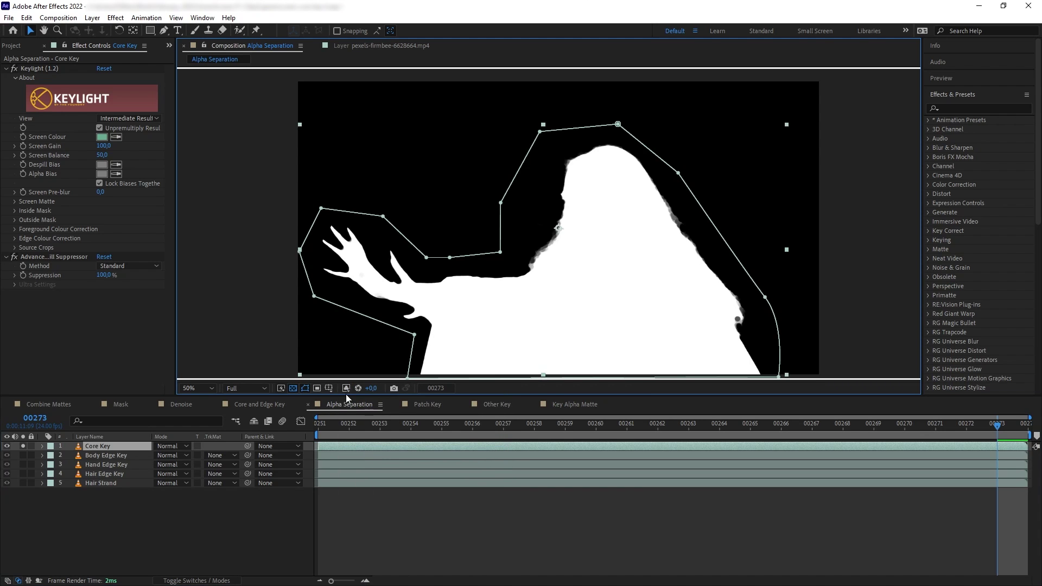
pyautogui.click(359, 388)
pyautogui.click(376, 464)
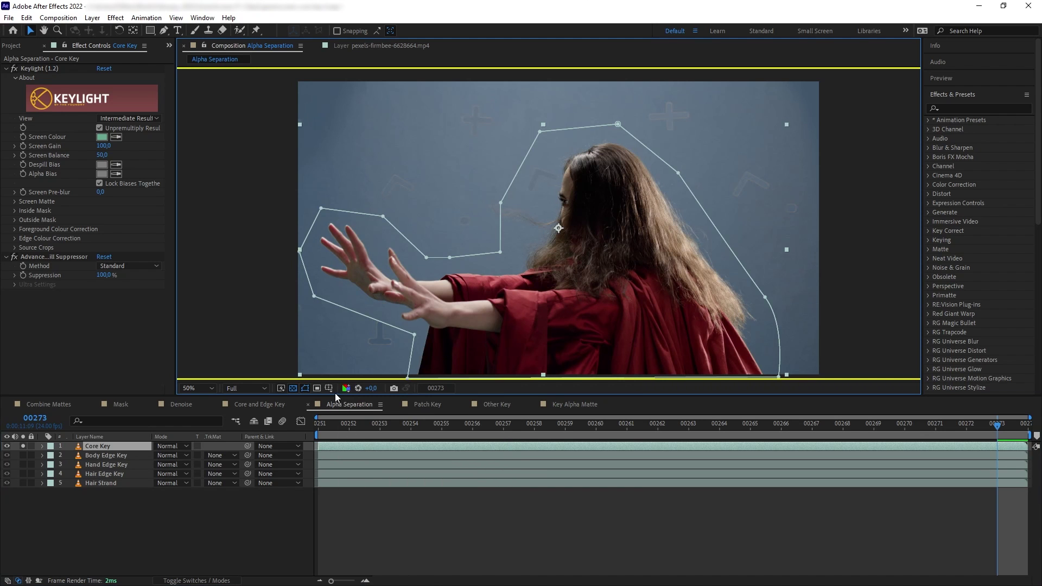
pyautogui.click(347, 387)
pyautogui.click(368, 447)
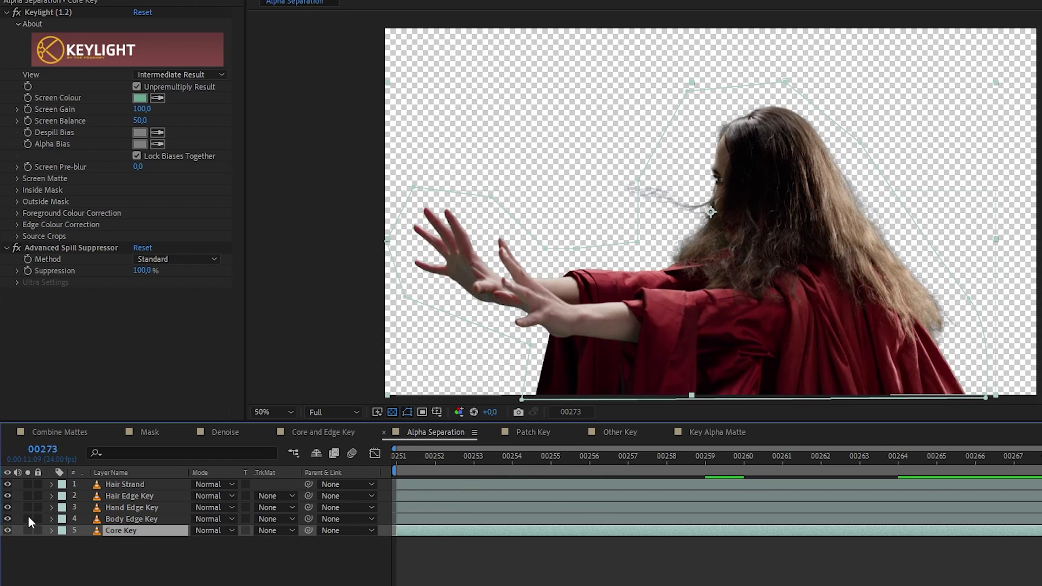
# Solo the Body Edge, Hand Edge and Hair Edge key layers in turn.
pyautogui.click(28, 515)
pyautogui.click(30, 505)
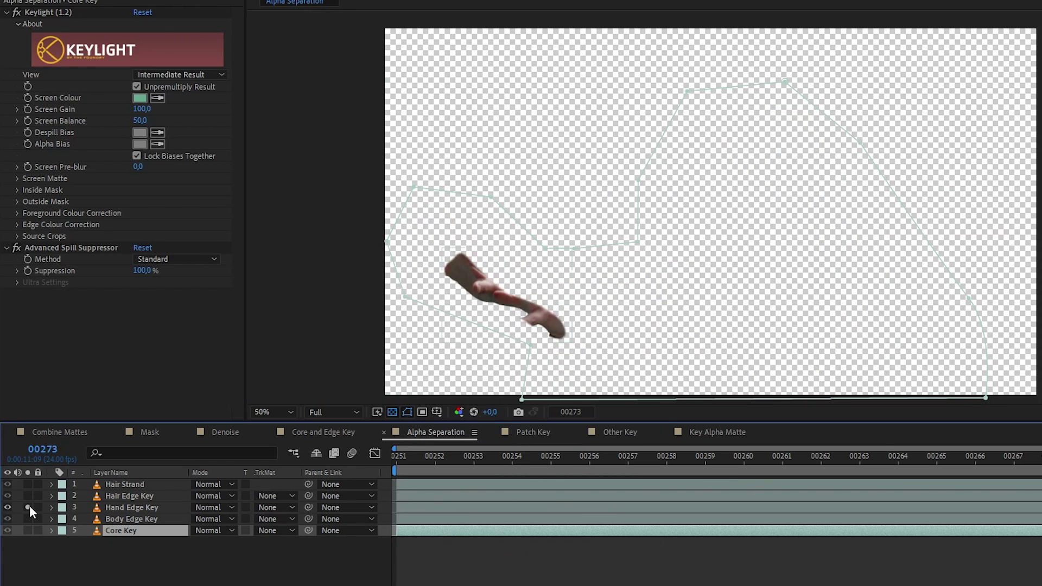
pyautogui.click(25, 494)
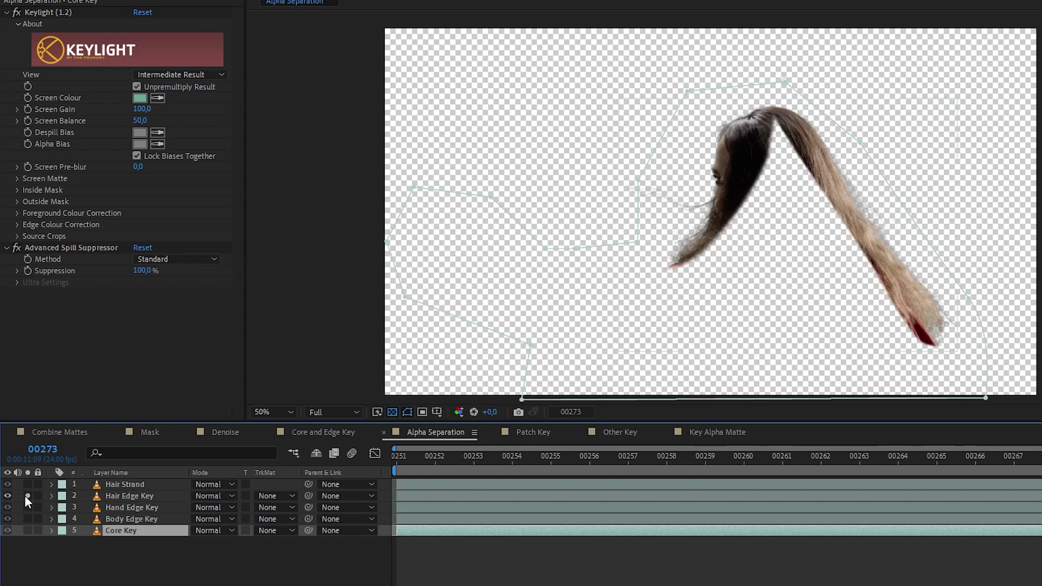
# Pre-compose all five key layers into a Key Alpha Matte precomp.
pyautogui.click(25, 484)
pyautogui.click(26, 483)
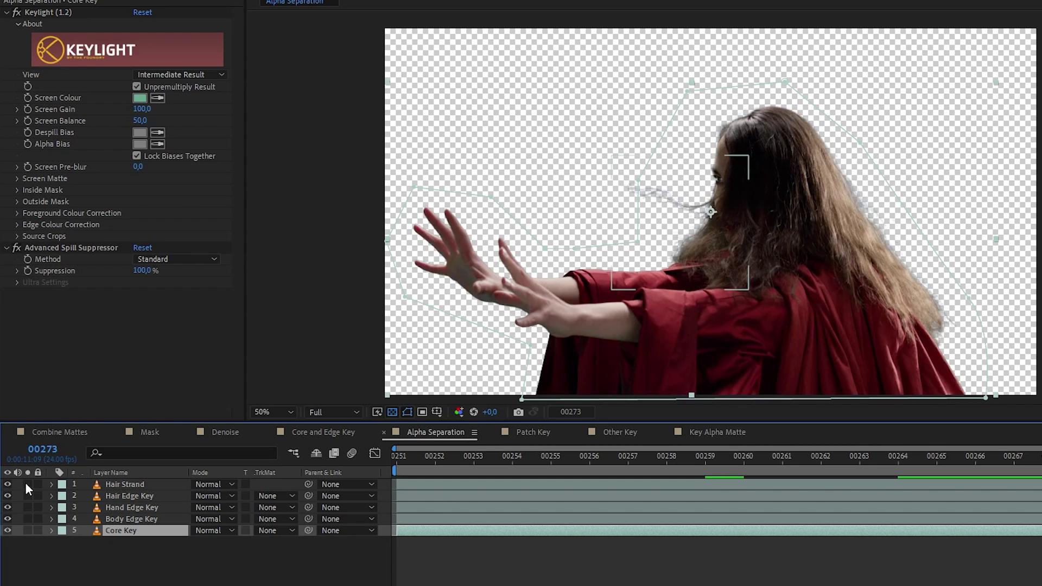
pyautogui.click(159, 570)
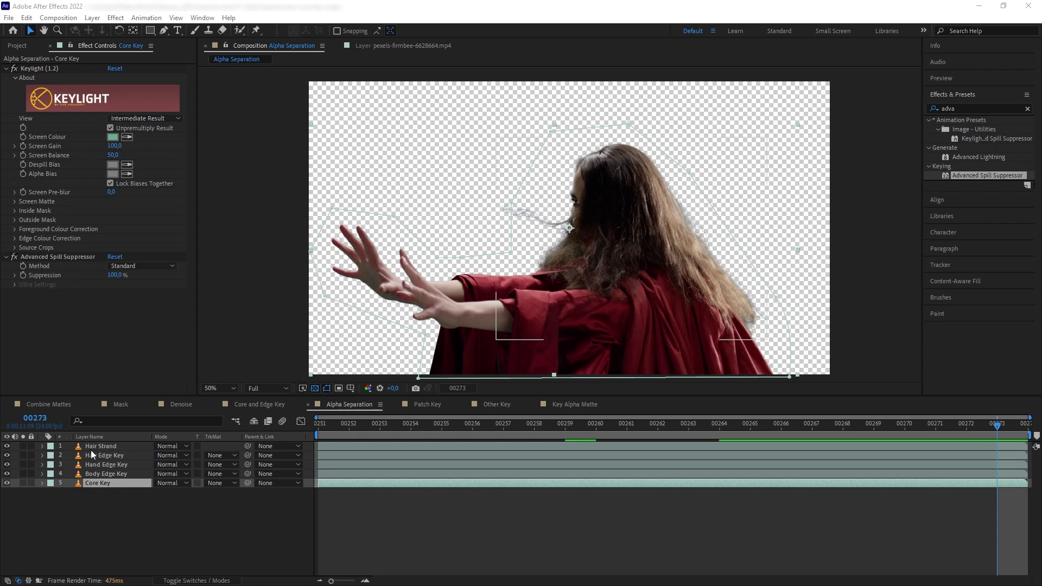
pyautogui.hotkey('ctrl', 'a')
pyautogui.hotkey('ctrl', 'shift', 'c')
pyautogui.write('Key Alpha Matte')
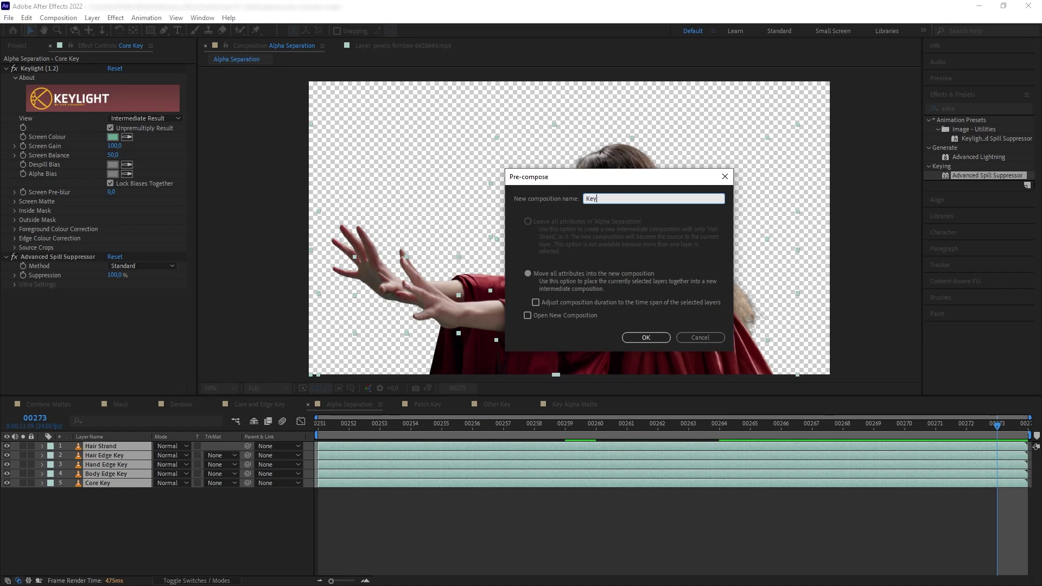
pyautogui.press('Return')
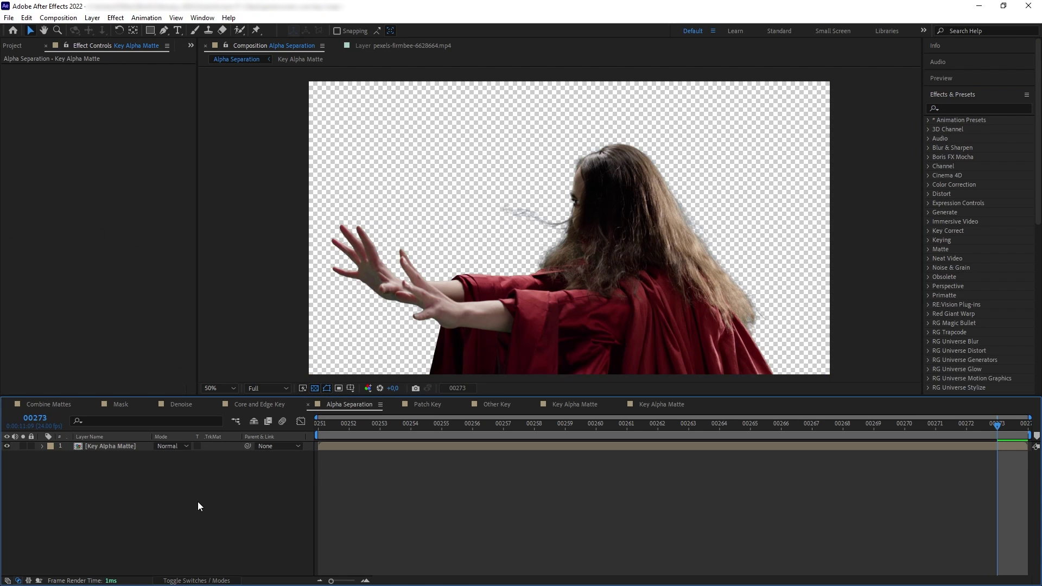
# Add Sorceress_CU.mov below Key Alpha Matte, set it as Alpha Matte, and check alignment.
pyautogui.hotkey('ctrl', 'v')
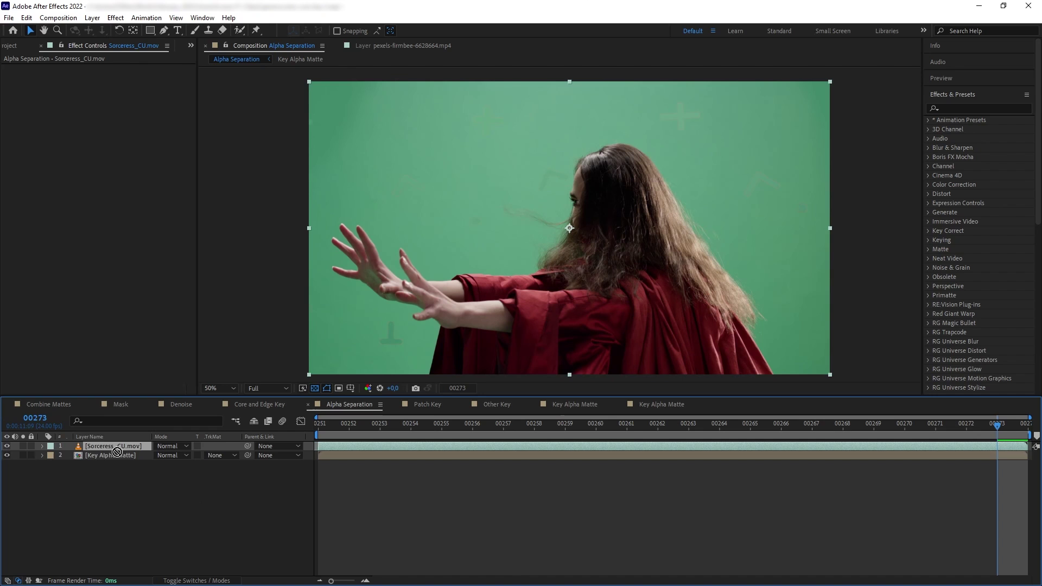
pyautogui.moveTo(115, 449); pyautogui.dragTo(116, 466)
pyautogui.click(220, 455)
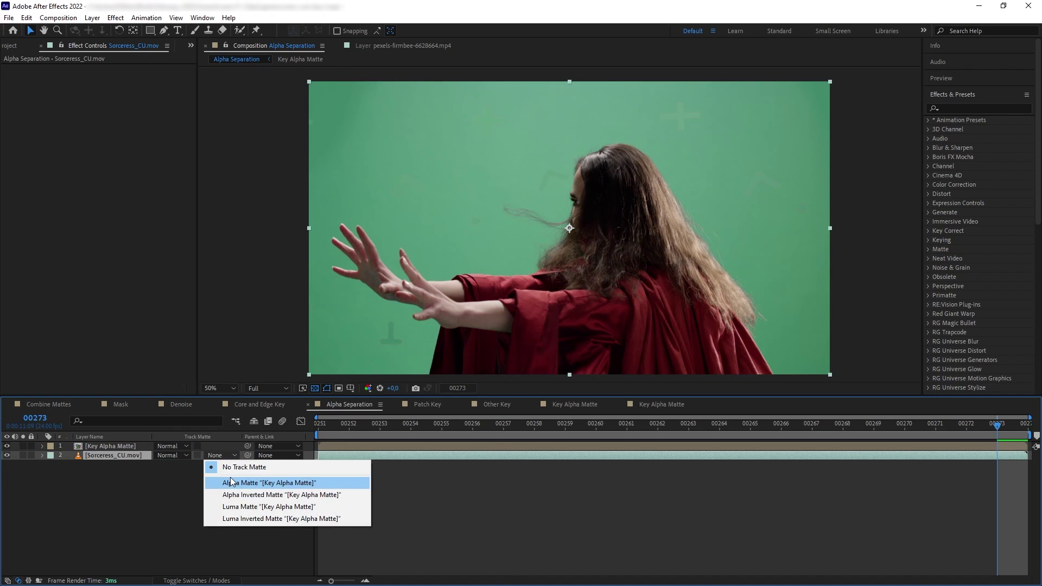
pyautogui.click(230, 482)
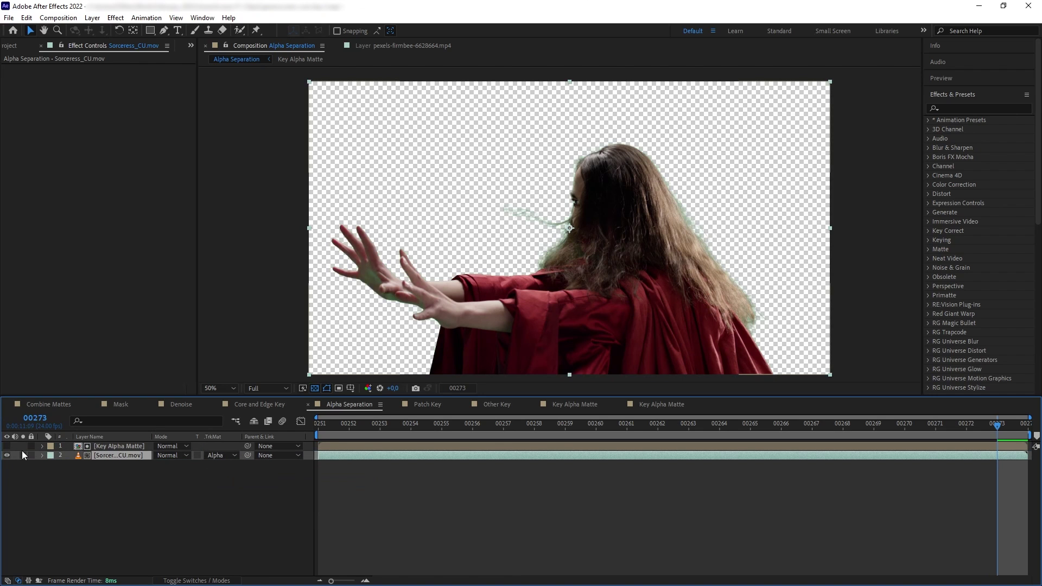
pyautogui.click(123, 456)
pyautogui.moveTo(656, 297)
pyautogui.mouseDown()
pyautogui.moveTo(662, 256)
pyautogui.moveTo(707, 290)
pyautogui.mouseUp()
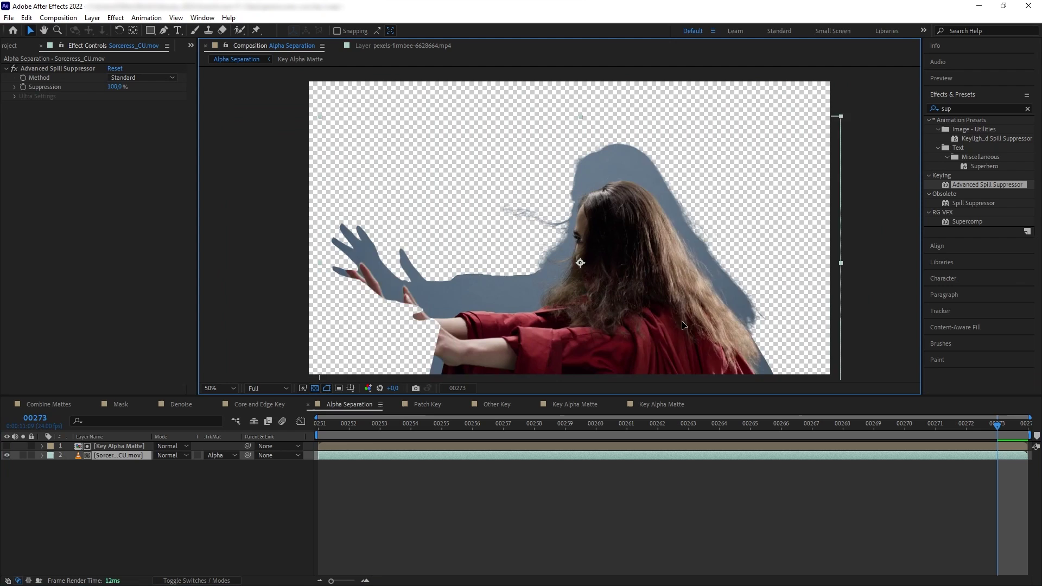
pyautogui.hotkey('ctrl', 'z')
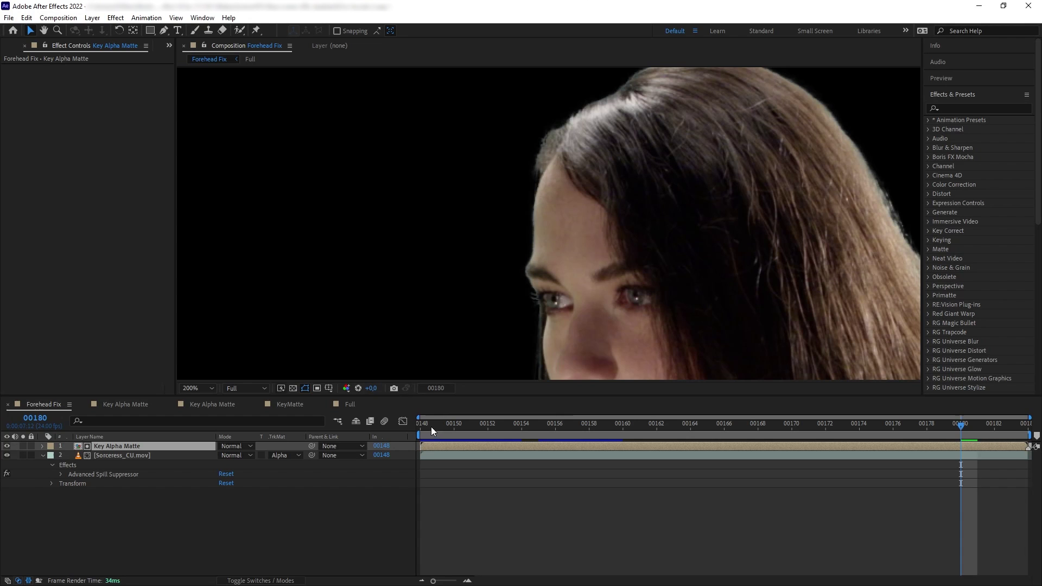
# Play back the Forehead Fix shot.
pyautogui.press('space')
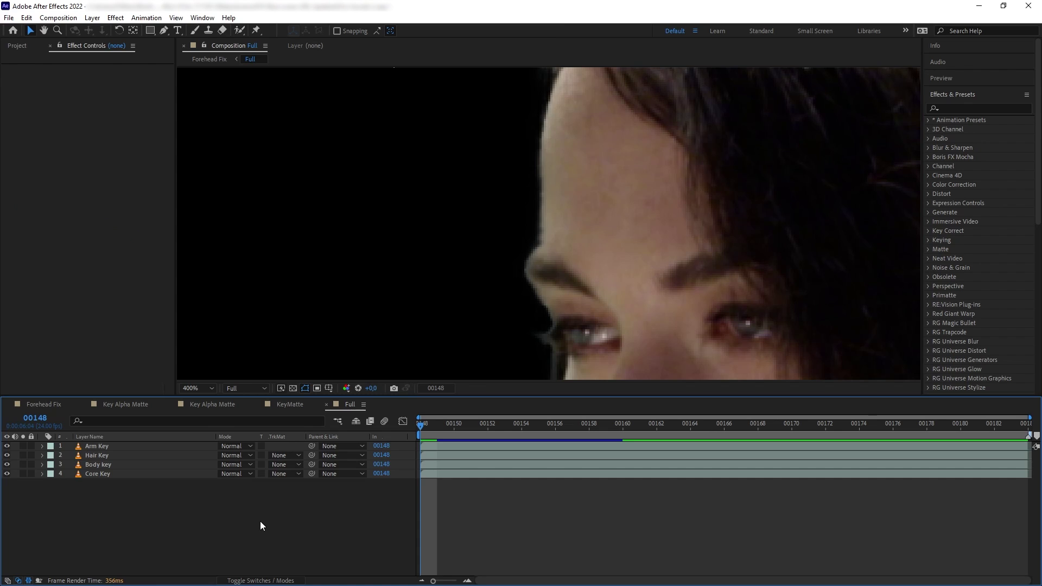
# Paste the raw footage into Full and draw a feathered mask over the forehead.
pyautogui.hotkey('ctrl', 'v')
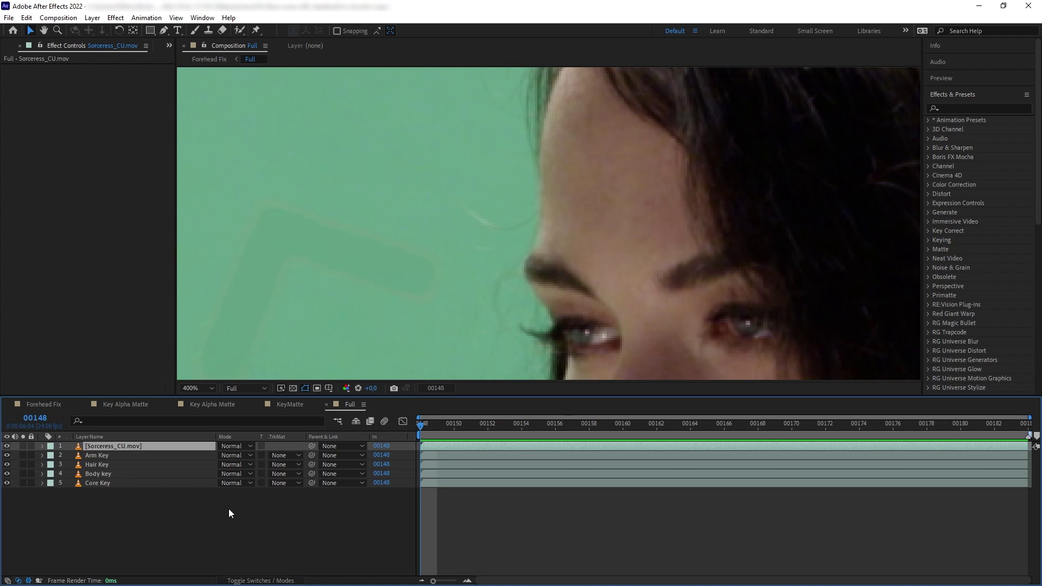
pyautogui.click(164, 31)
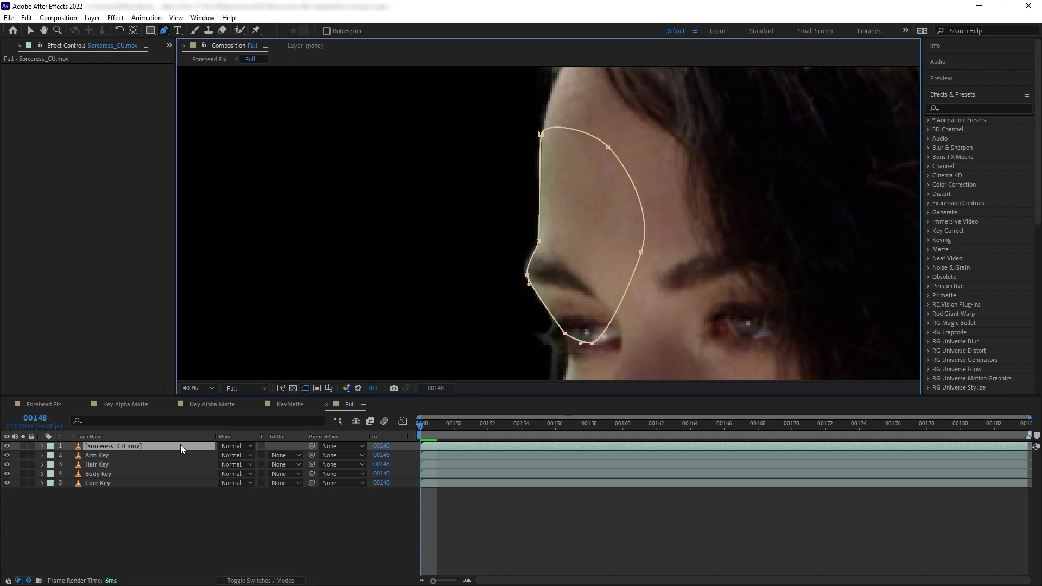
pyautogui.press('f')
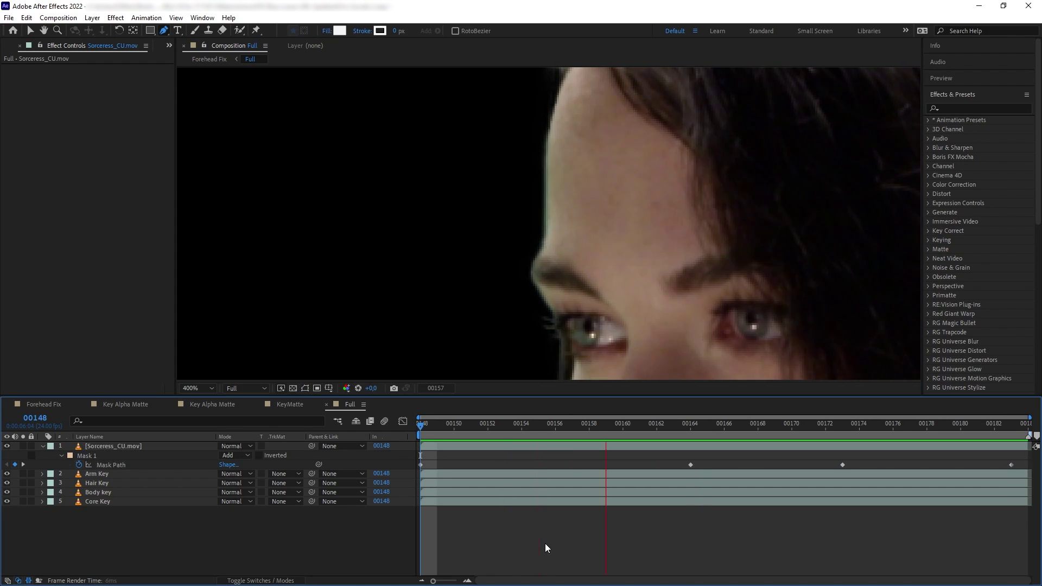
pyautogui.click(544, 543)
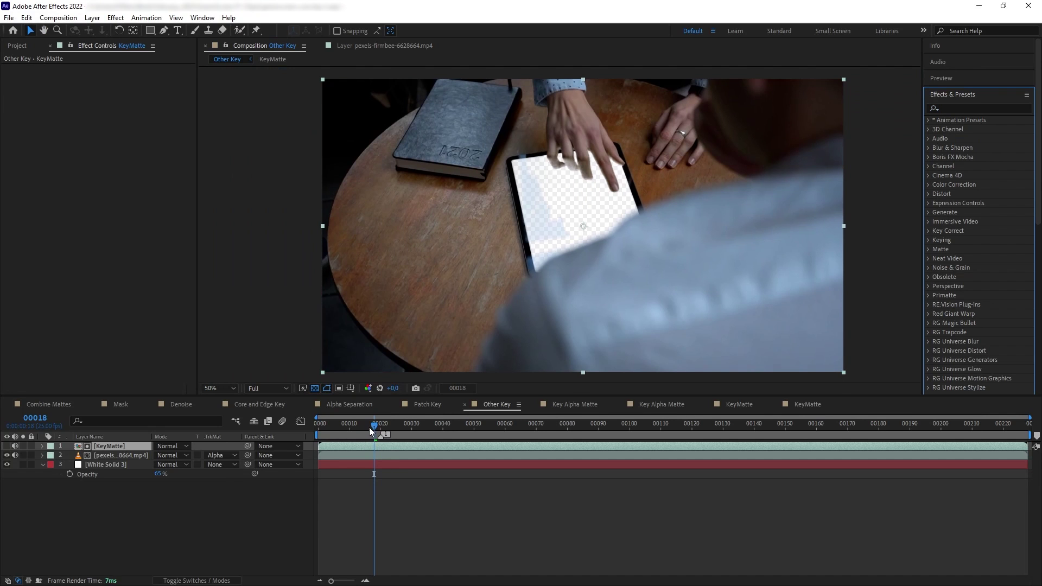
# Scrub the Other Key timeline to inspect the key on another frame.
pyautogui.moveTo(373, 423)
pyautogui.mouseDown()
pyautogui.moveTo(313, 423)
pyautogui.moveTo(382, 419)
pyautogui.mouseUp()
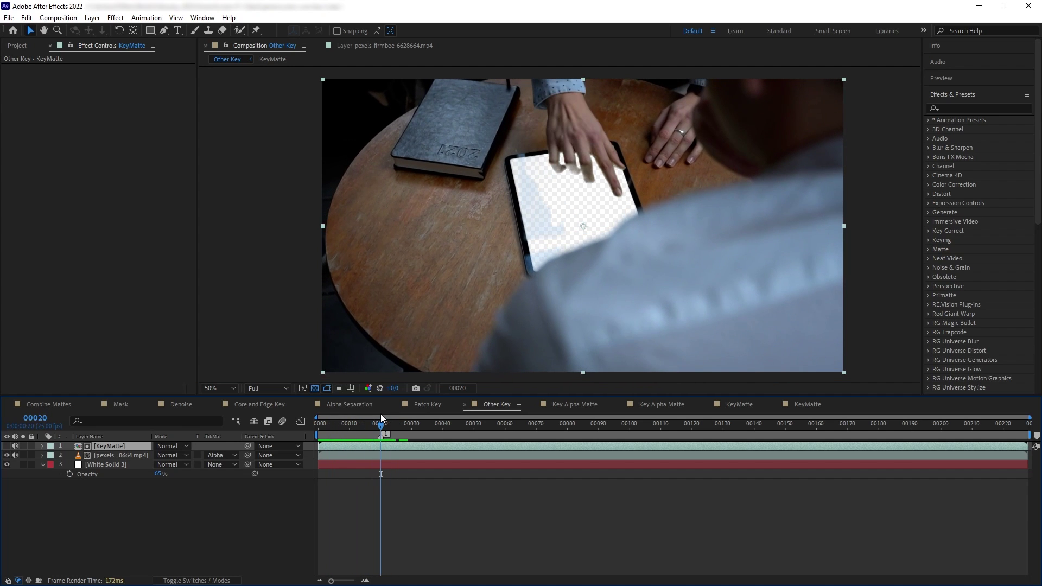
pyautogui.scroll(3, 554, 152)
pyautogui.scroll(-1, 497, 201)
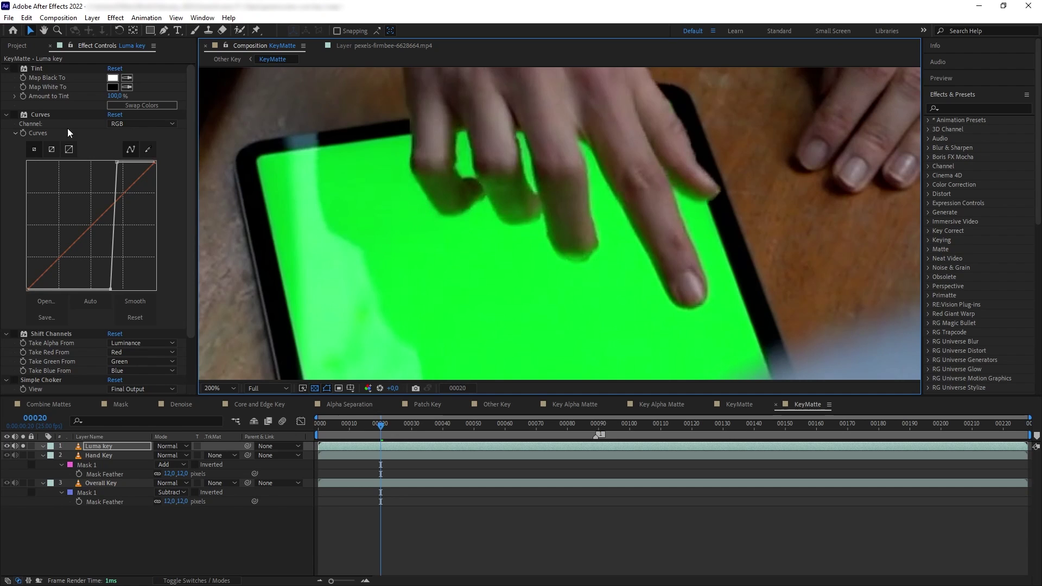
# Enable Tint with Swap Colors and Curves for an inverted, high-contrast grayscale.
pyautogui.click(138, 106)
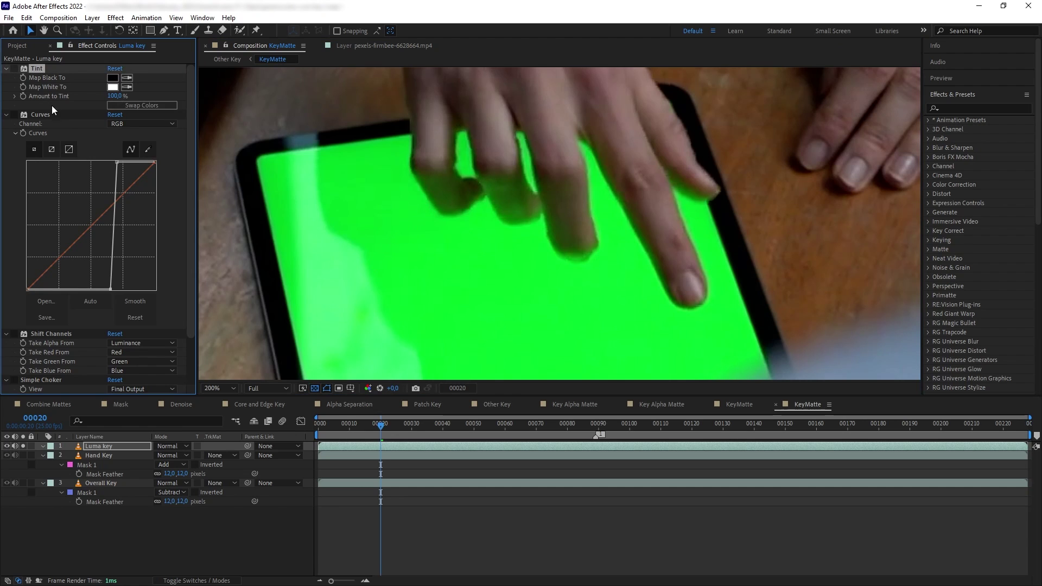
pyautogui.click(14, 69)
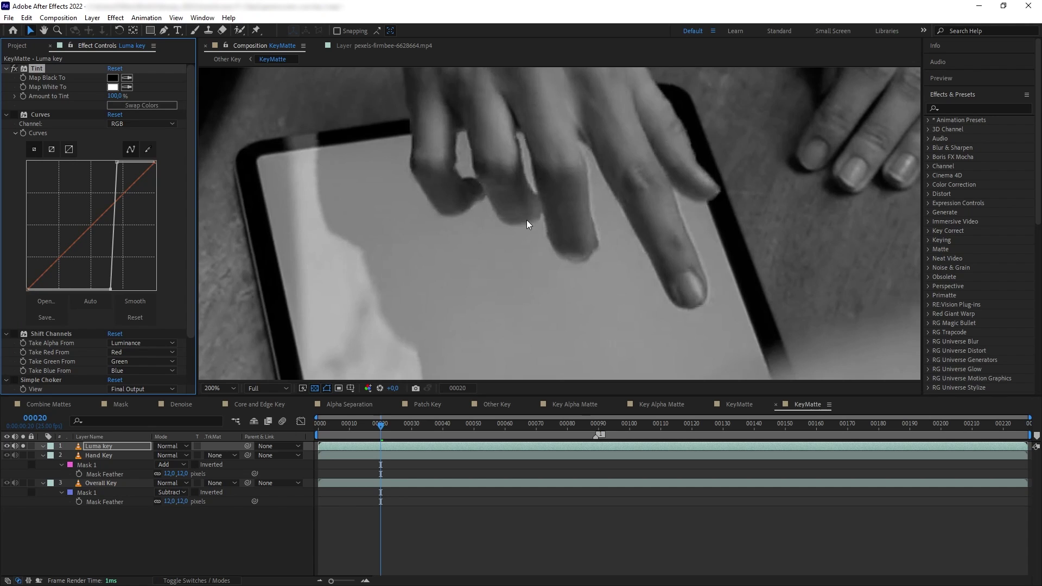
pyautogui.click(139, 105)
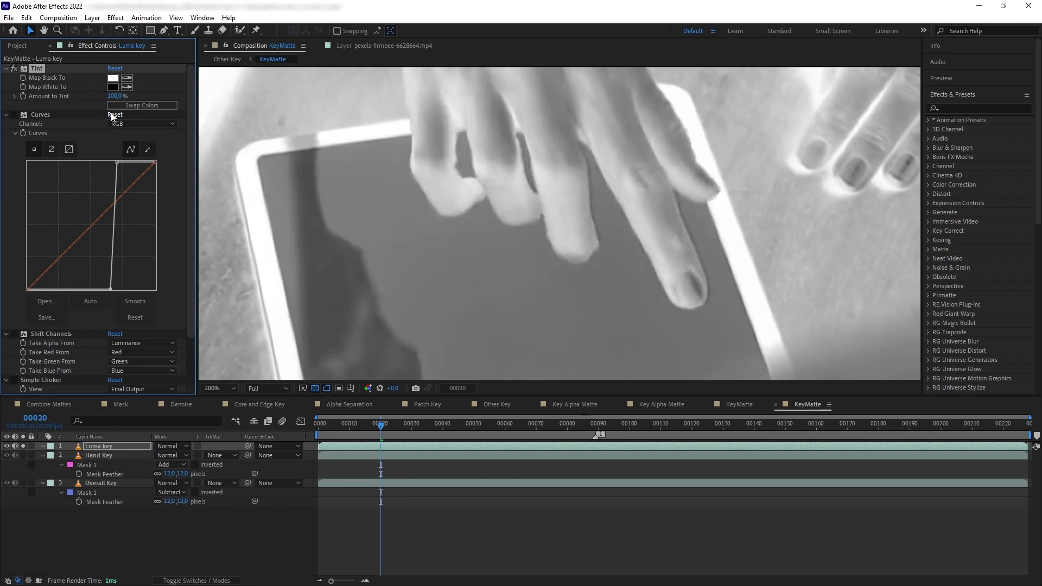
pyautogui.click(15, 115)
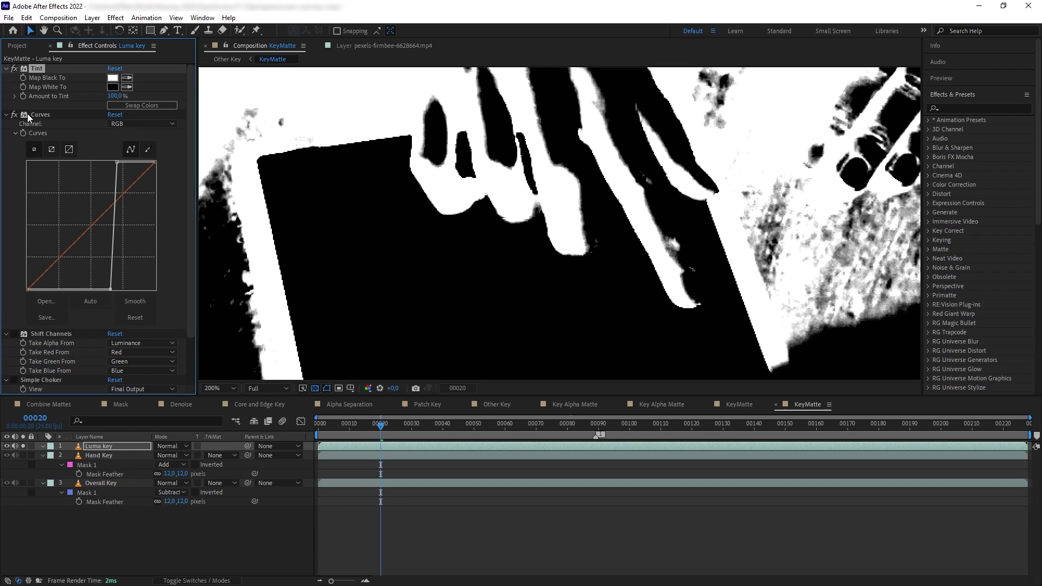
pyautogui.scroll(-1, 53, 123)
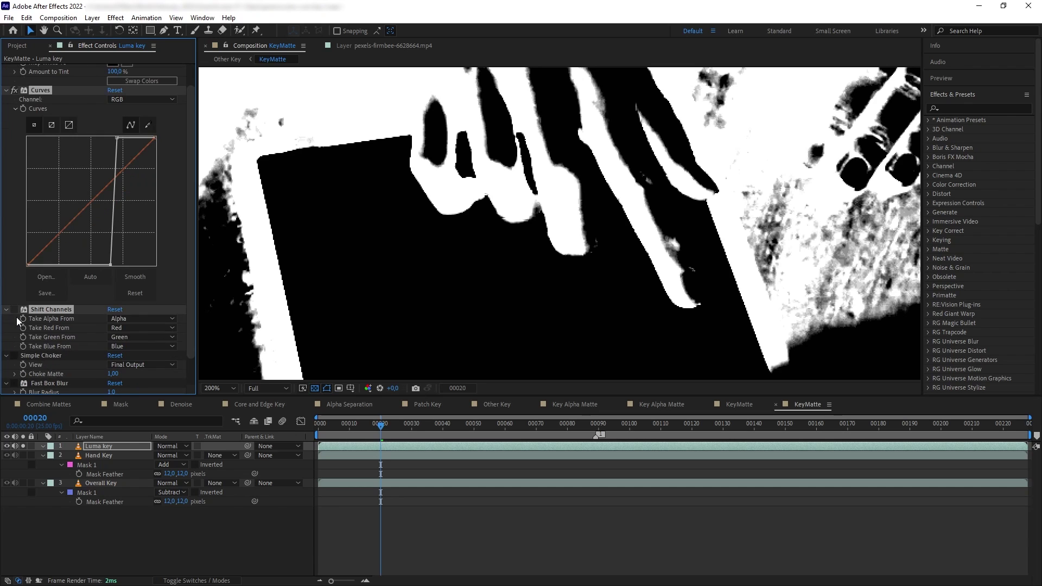
# View alpha, set Shift Channels alpha to Luminance, enable Simple Choker and Fast Box Blur.
pyautogui.click(372, 389)
pyautogui.click(387, 454)
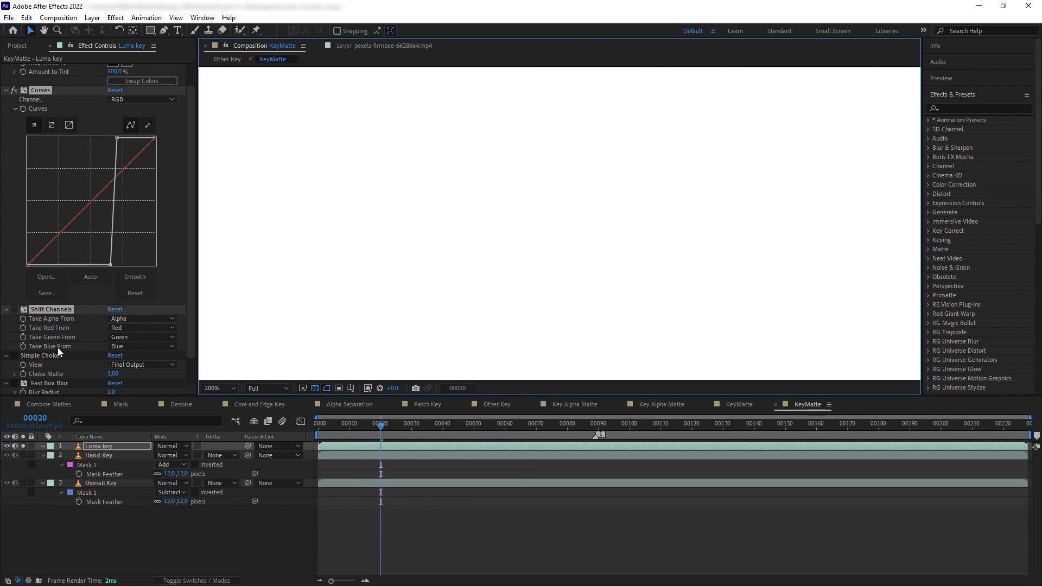
pyautogui.click(143, 319)
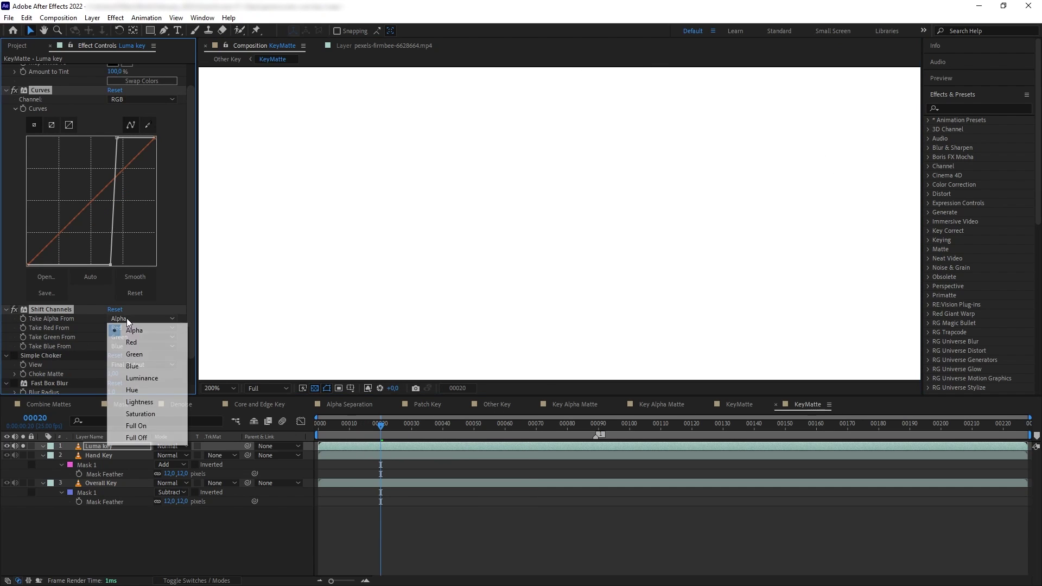
pyautogui.click(131, 376)
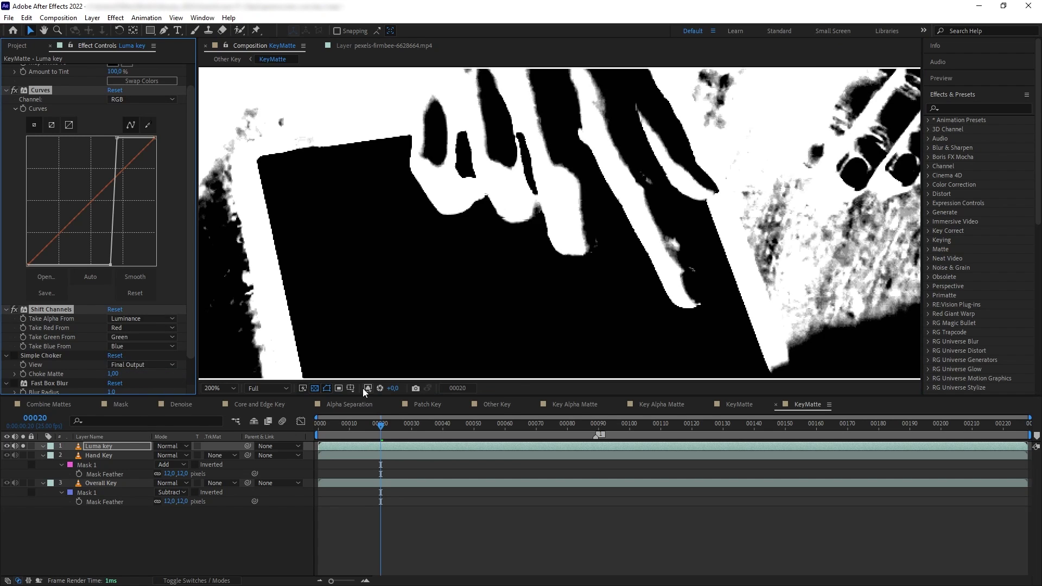
pyautogui.click(16, 356)
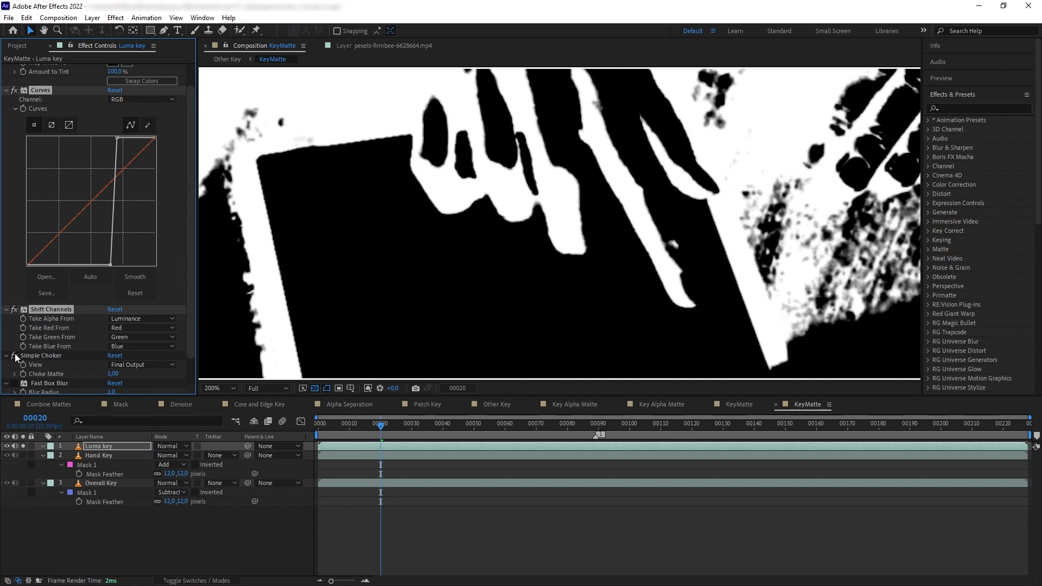
pyautogui.scroll(-2, 43, 366)
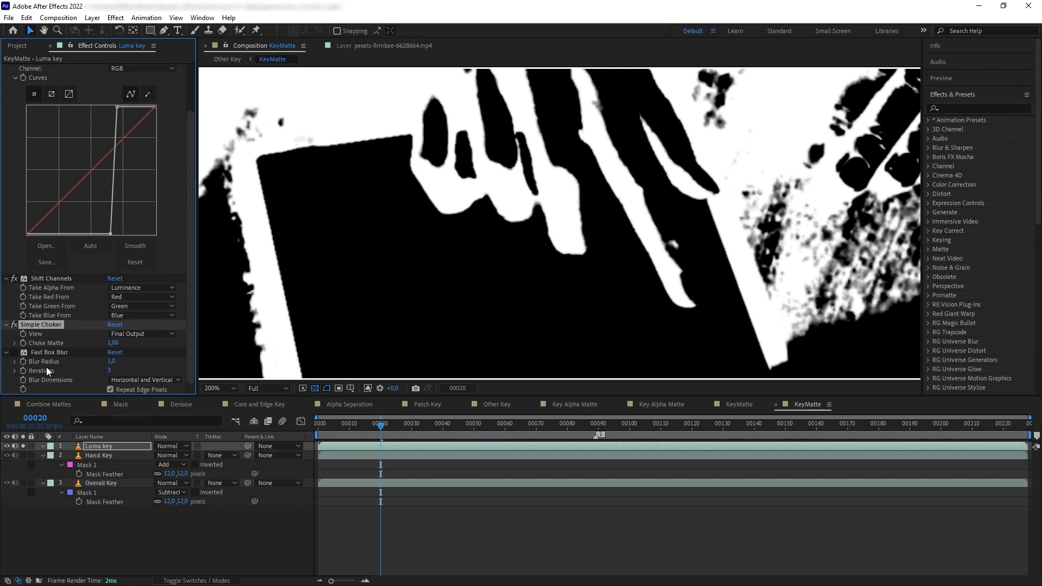
pyautogui.click(15, 351)
pyautogui.click(99, 447)
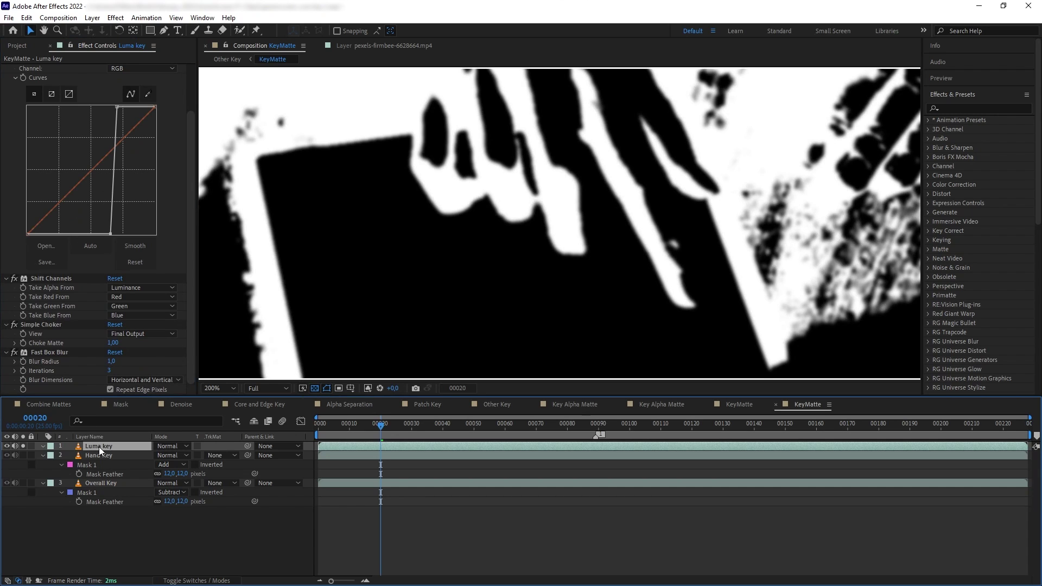
# Solo Overall Key and Hand Key, then scrub Other Key to check the fingers.
pyautogui.hotkey('shift', '/')
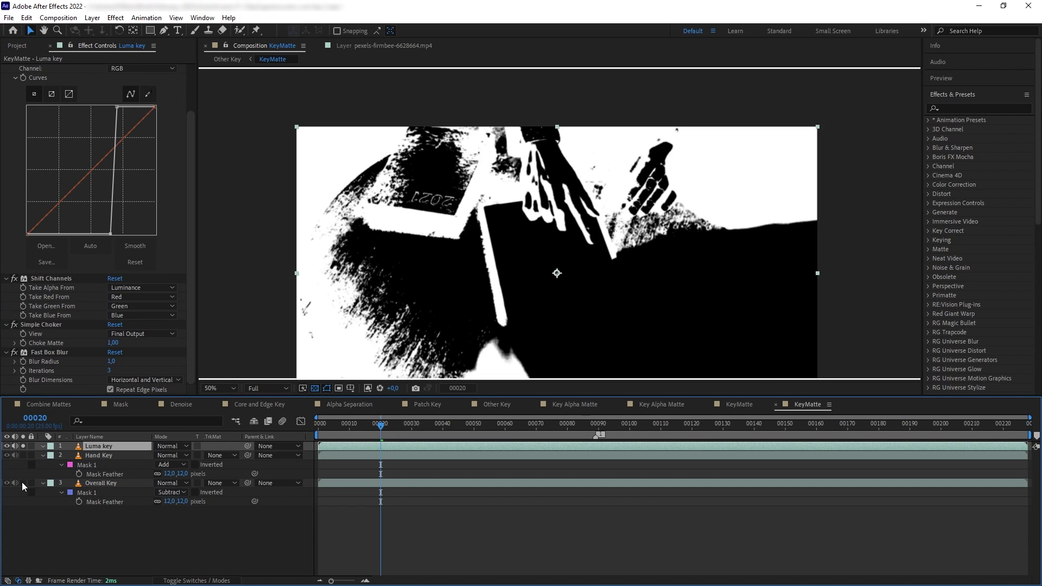
pyautogui.click(22, 482)
pyautogui.click(22, 456)
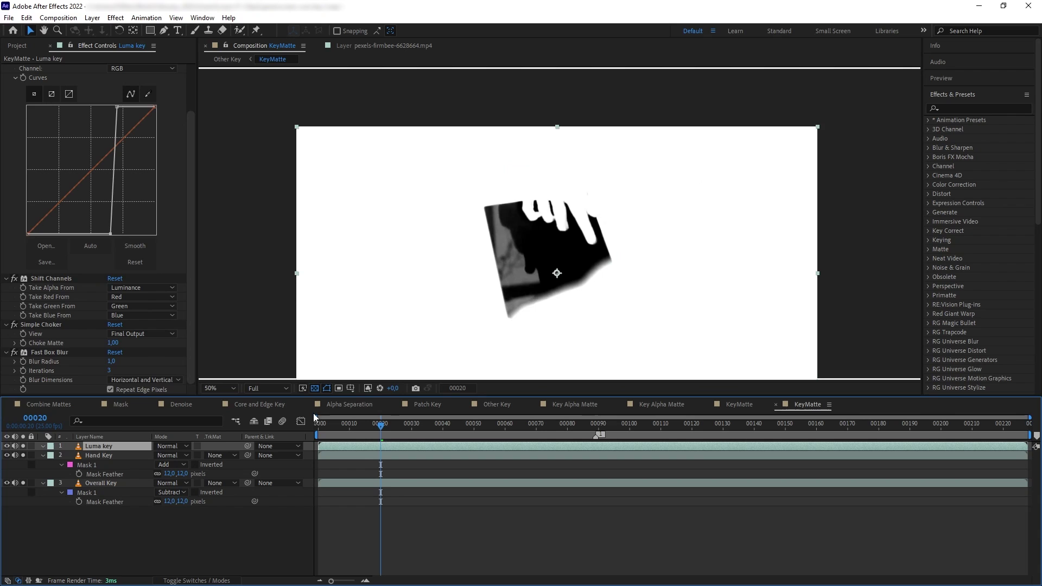
pyautogui.click(226, 59)
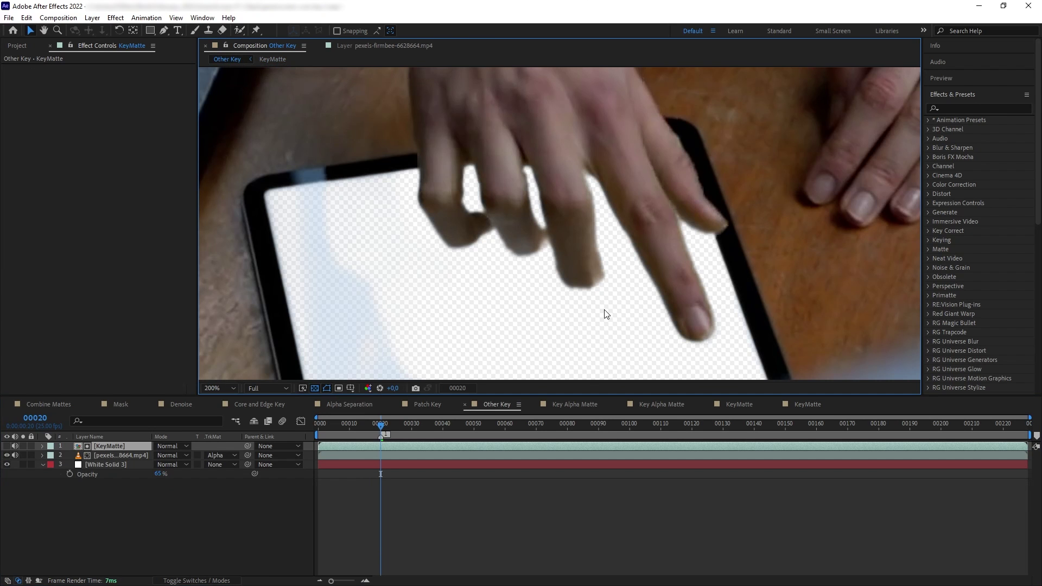
pyautogui.scroll(-1, 605, 314)
pyautogui.moveTo(380, 422); pyautogui.dragTo(380, 422)
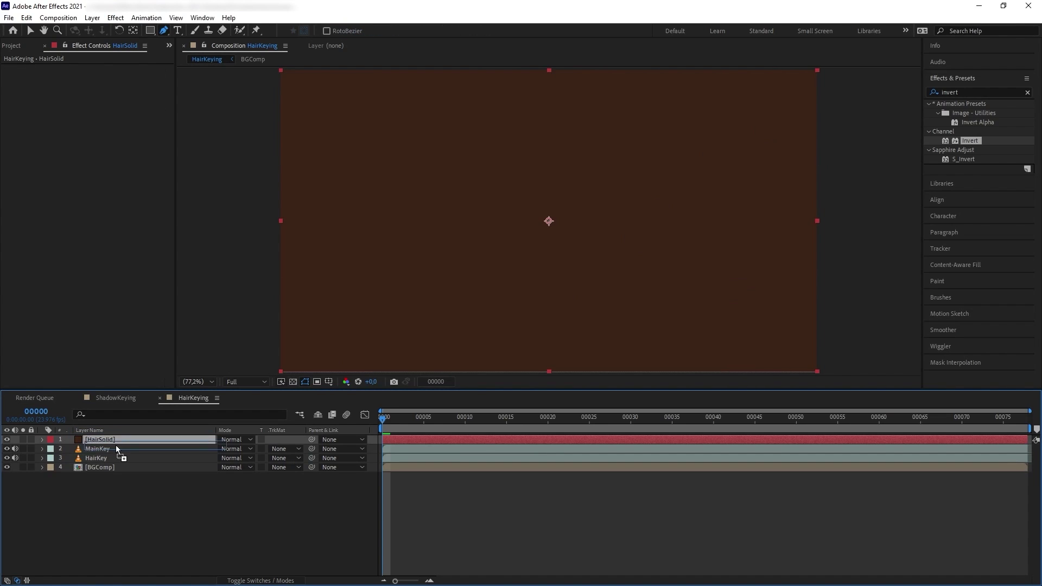
# Move HairSolid beneath MainKey and HairKey and toggle its eye switch.
pyautogui.moveTo(110, 440); pyautogui.dragTo(122, 462)
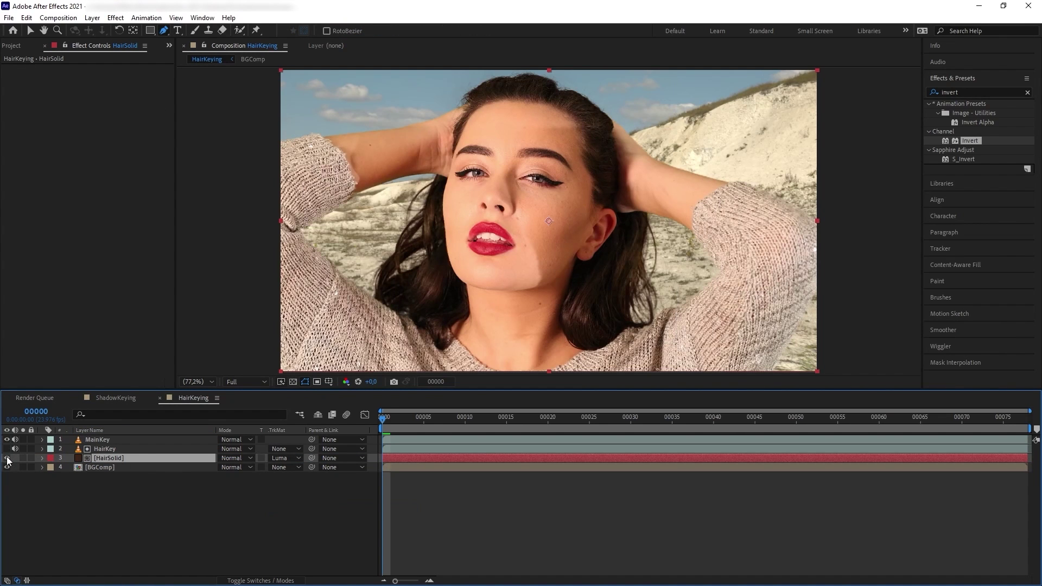
pyautogui.click(9, 459)
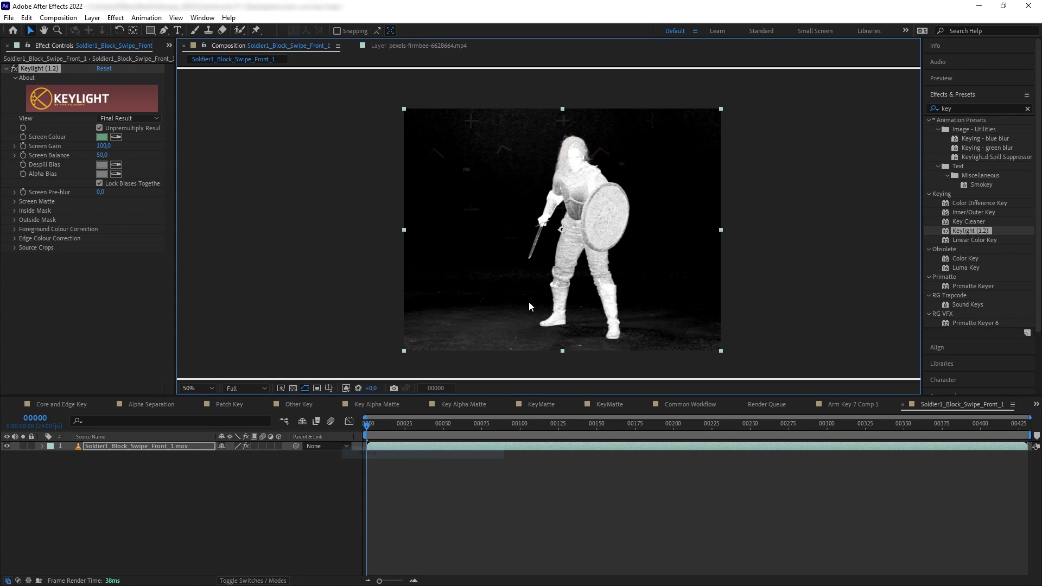
pyautogui.scroll(1, 528, 302)
# Expand the Screen Matte settings of Keylight on the soldier clip.
pyautogui.click(14, 201)
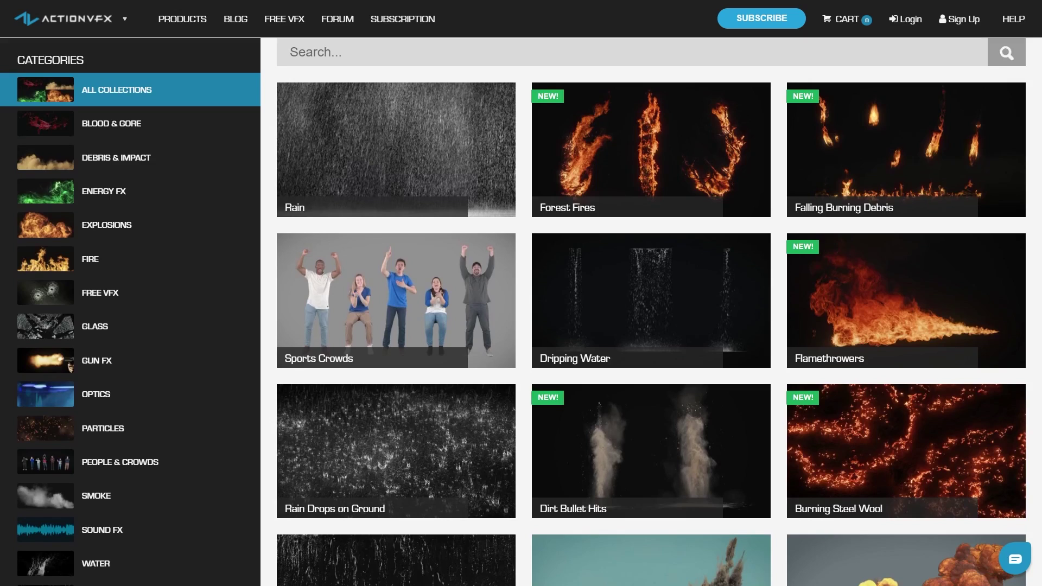
pyautogui.scroll(-2, 651, 326)
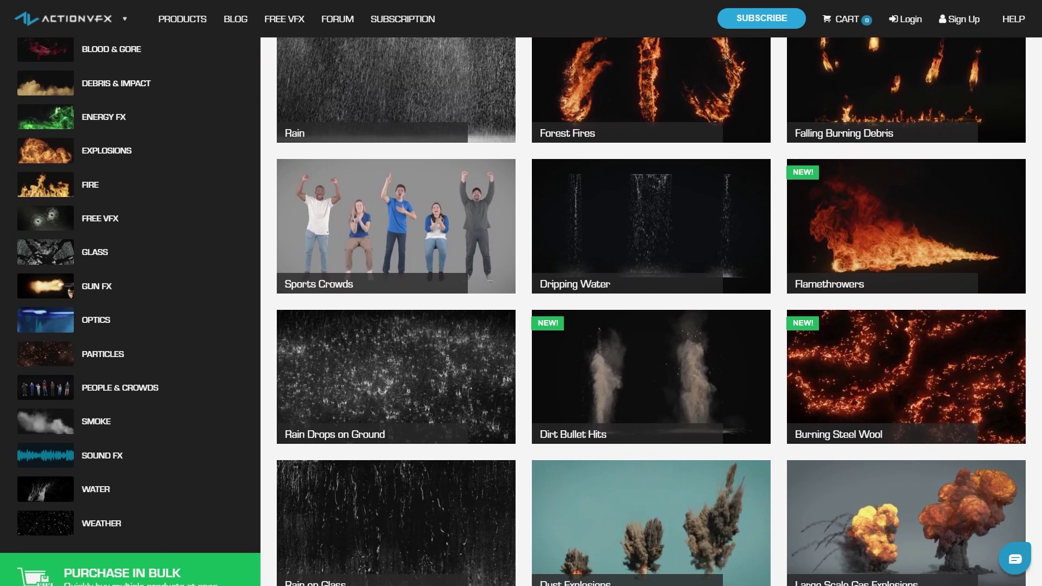